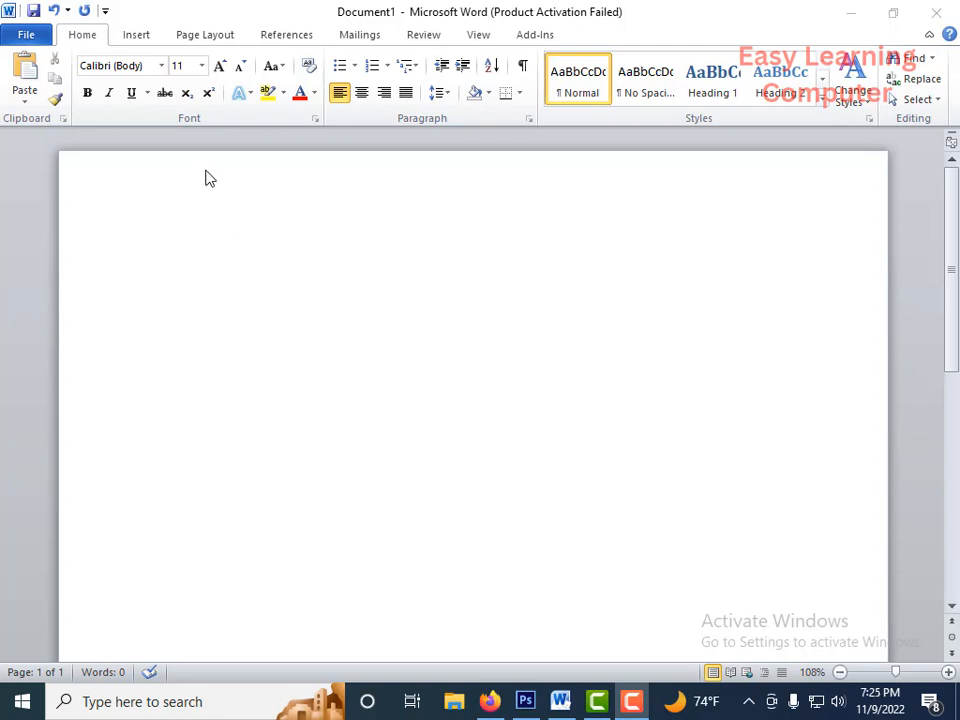
# Step: Insert the portrait photo of the bearded man in the white patterned shirt from the Desktop folder into the blank document
pyautogui.click(141, 40)
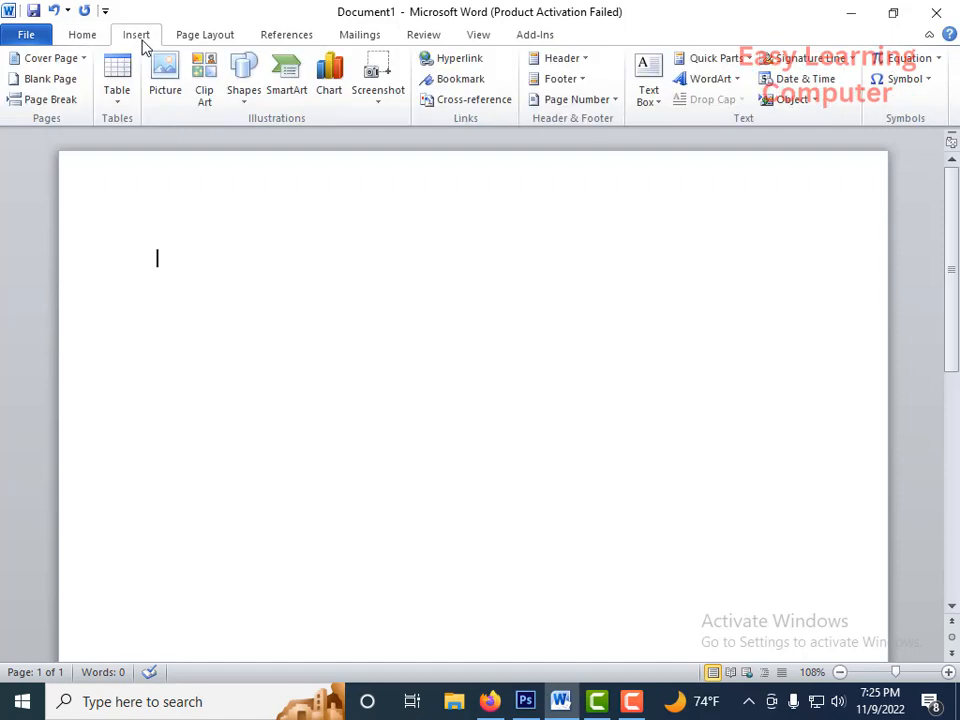
pyautogui.click(166, 92)
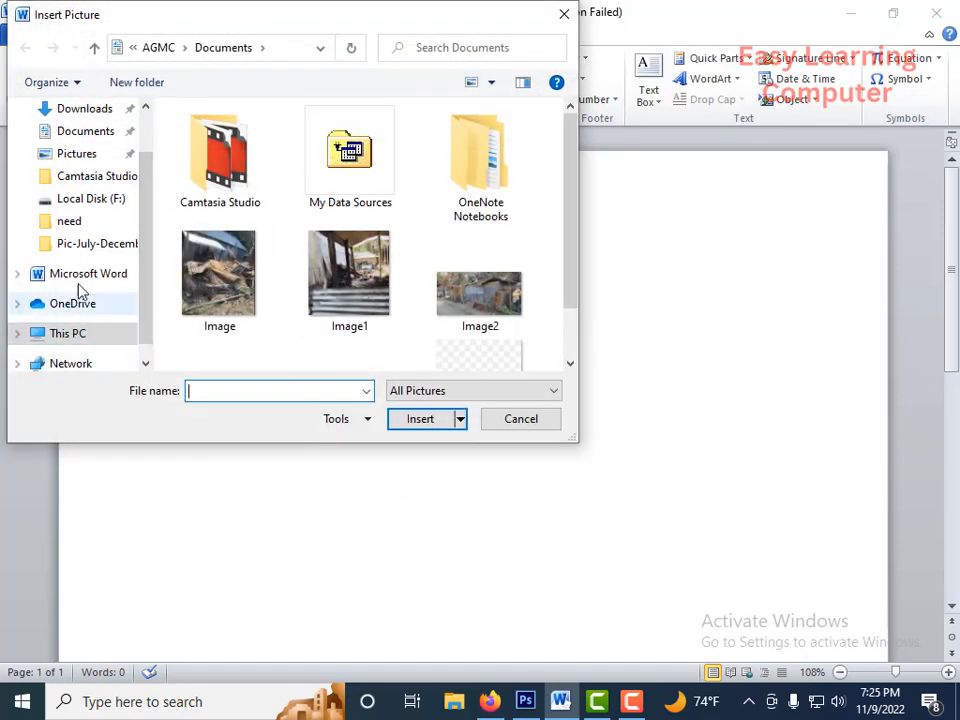
pyautogui.scroll(1, 78, 200)
pyautogui.click(80, 149)
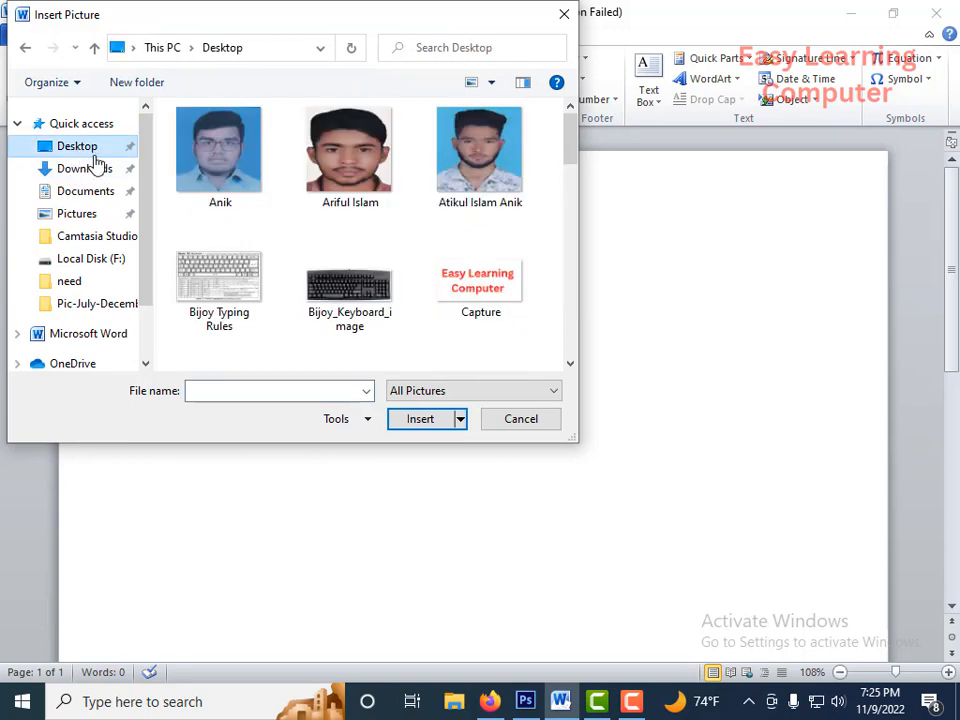
pyautogui.click(502, 168)
pyautogui.click(421, 418)
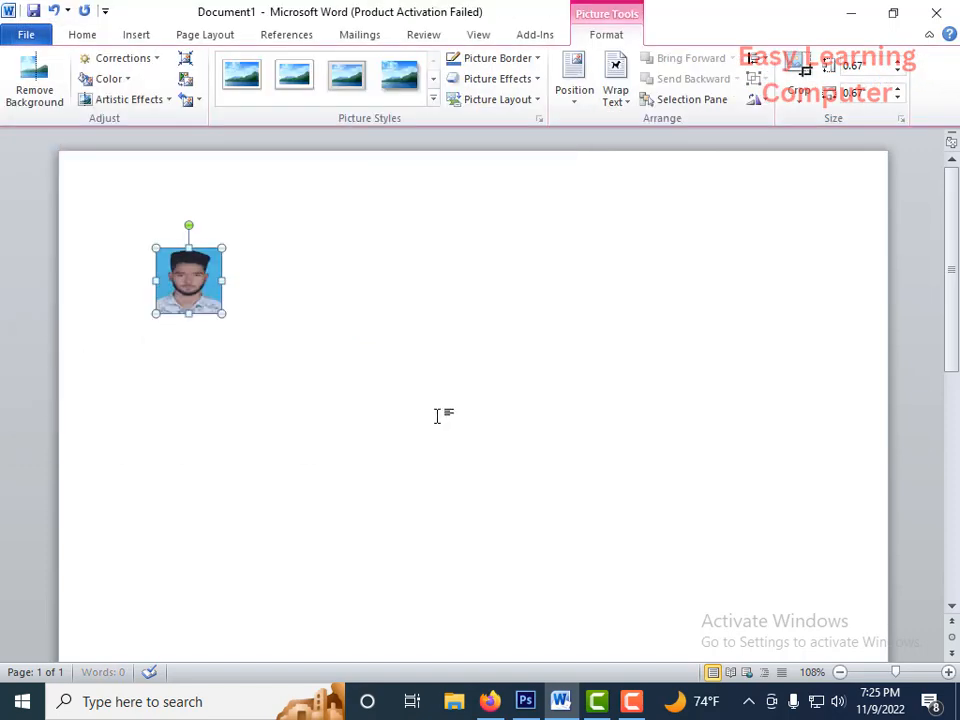
# Step: Set the portrait's text wrapping to Tight so it can be moved freely
pyautogui.moveTo(208, 280); pyautogui.dragTo(367, 257)
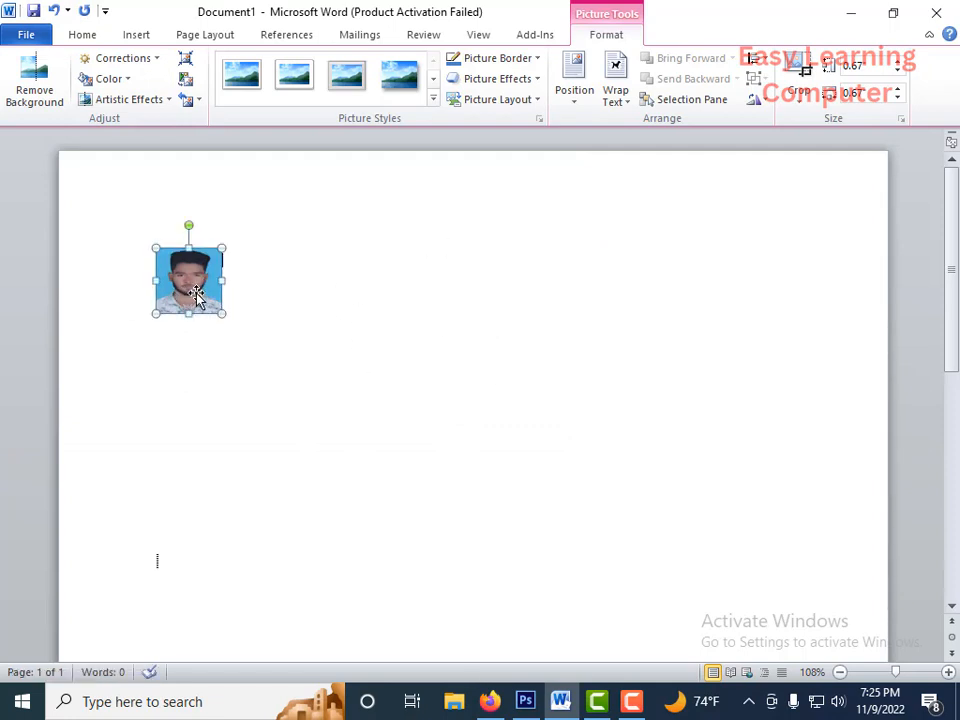
pyautogui.moveTo(196, 290); pyautogui.dragTo(236, 311)
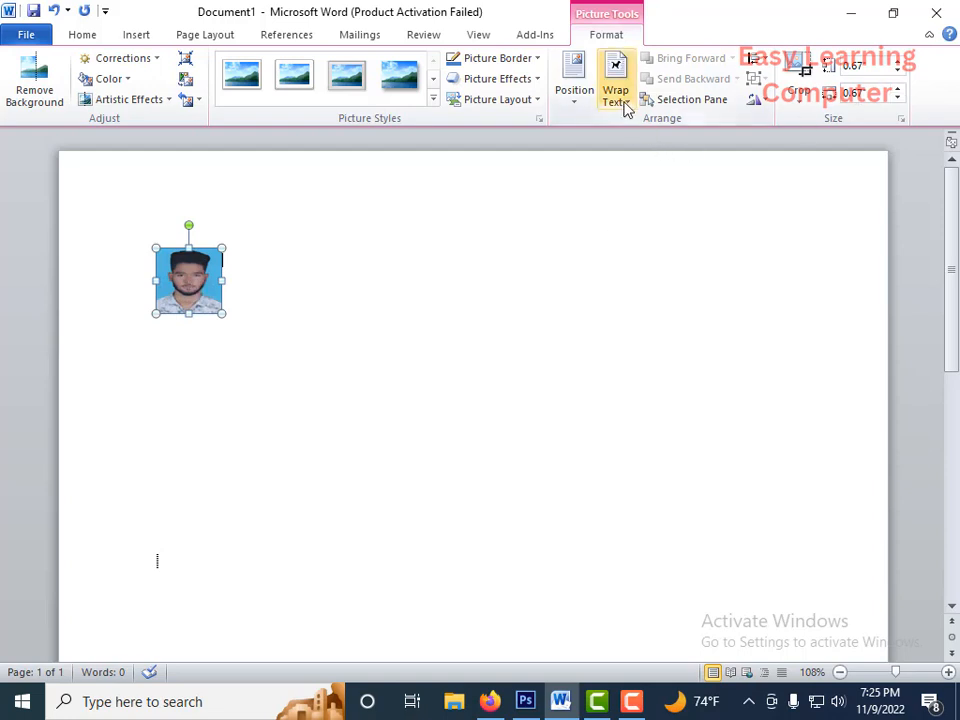
pyautogui.click(625, 108)
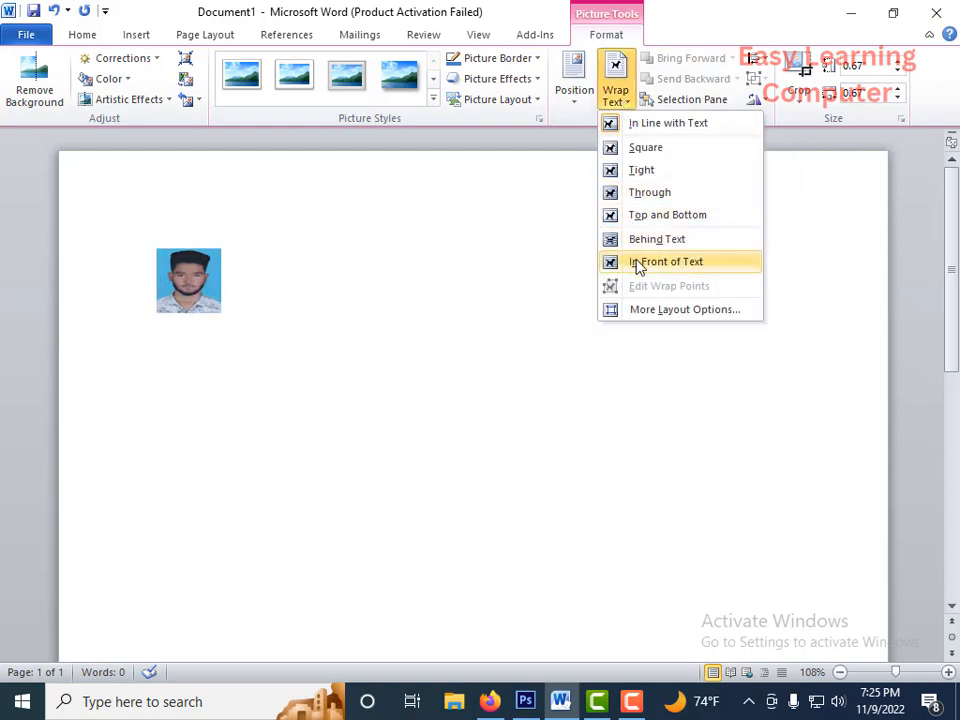
pyautogui.click(642, 170)
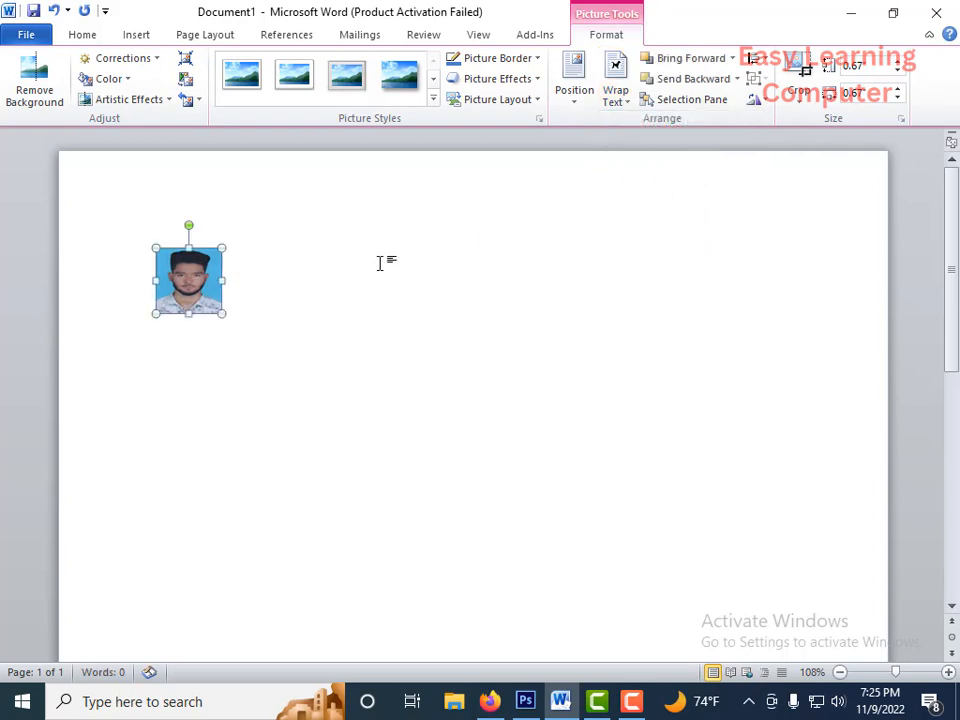
# Step: Move the portrait to the upper middle of the page, enlarge it to about 1.78 inches square, and deselect it
pyautogui.moveTo(199, 280); pyautogui.dragTo(576, 426)
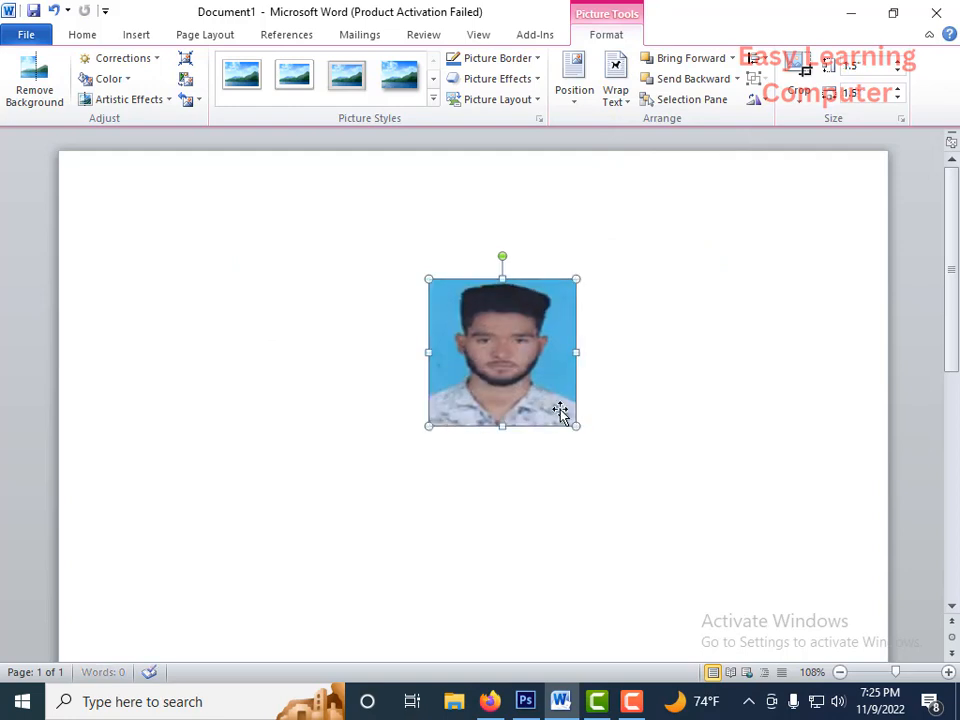
pyautogui.moveTo(520, 362); pyautogui.dragTo(493, 363)
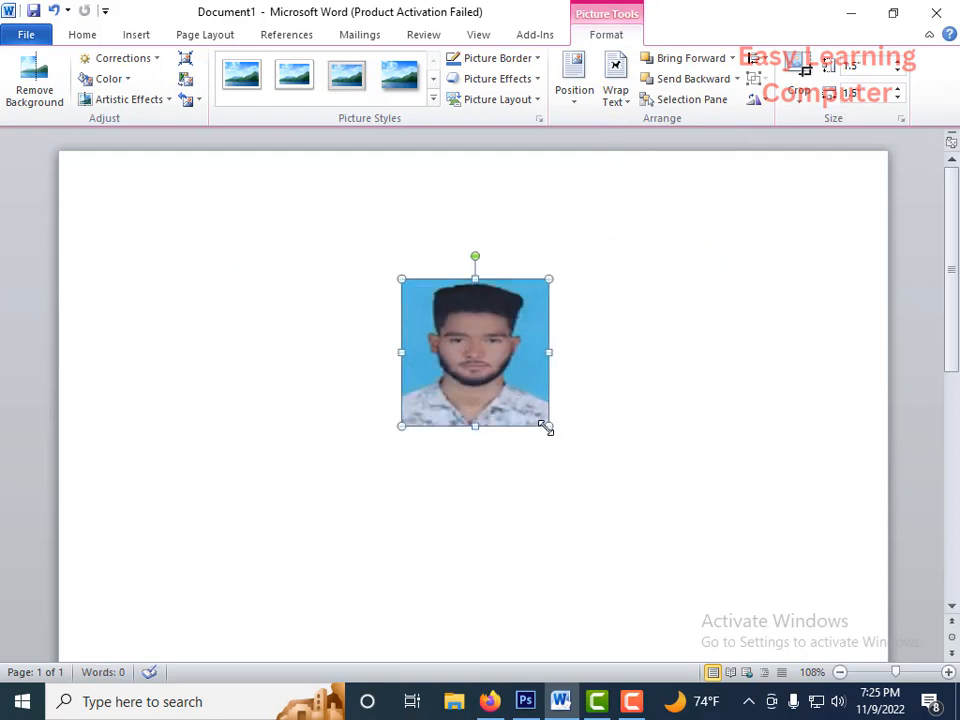
pyautogui.moveTo(549, 426); pyautogui.dragTo(575, 453)
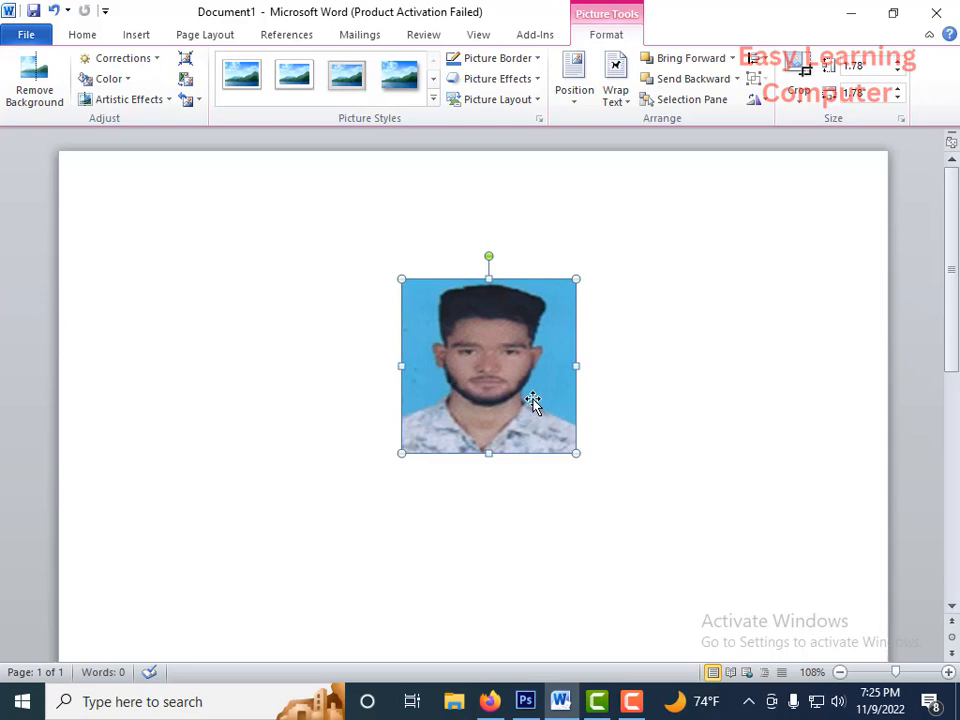
pyautogui.click(606, 394)
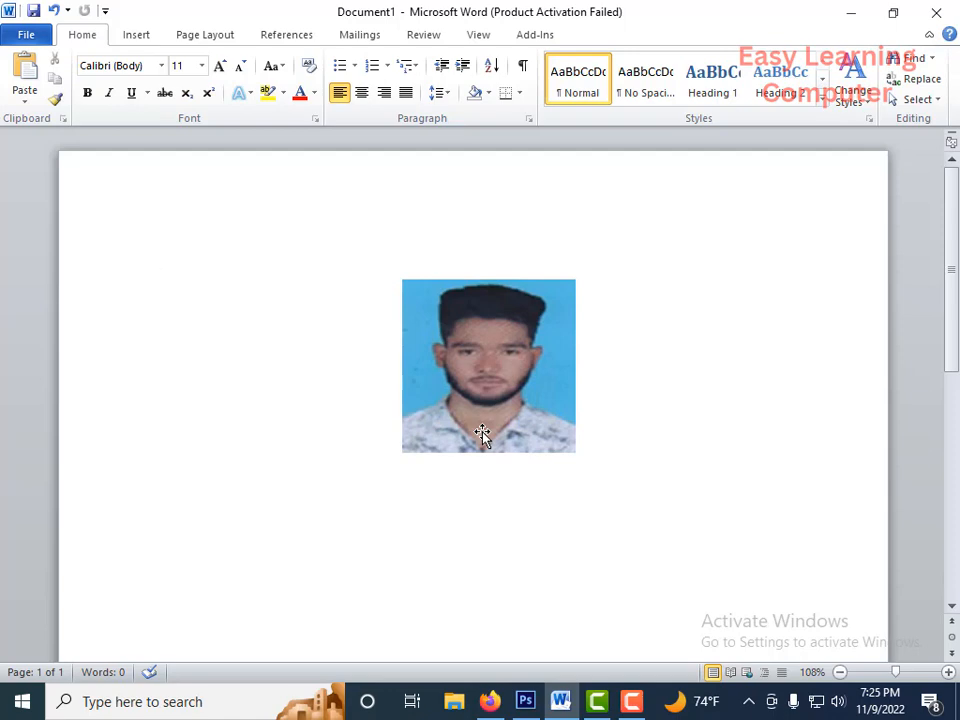
# Step: Switch to Firefox and search Google for "png suit" in a new tab
pyautogui.click(489, 701)
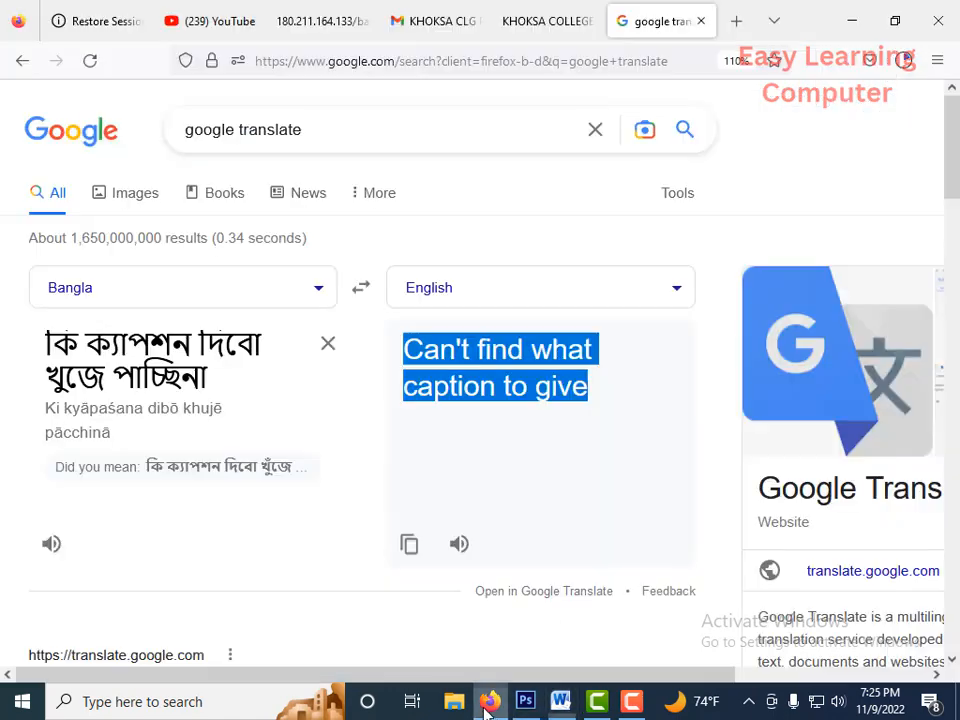
pyautogui.click(737, 21)
pyautogui.click(311, 64)
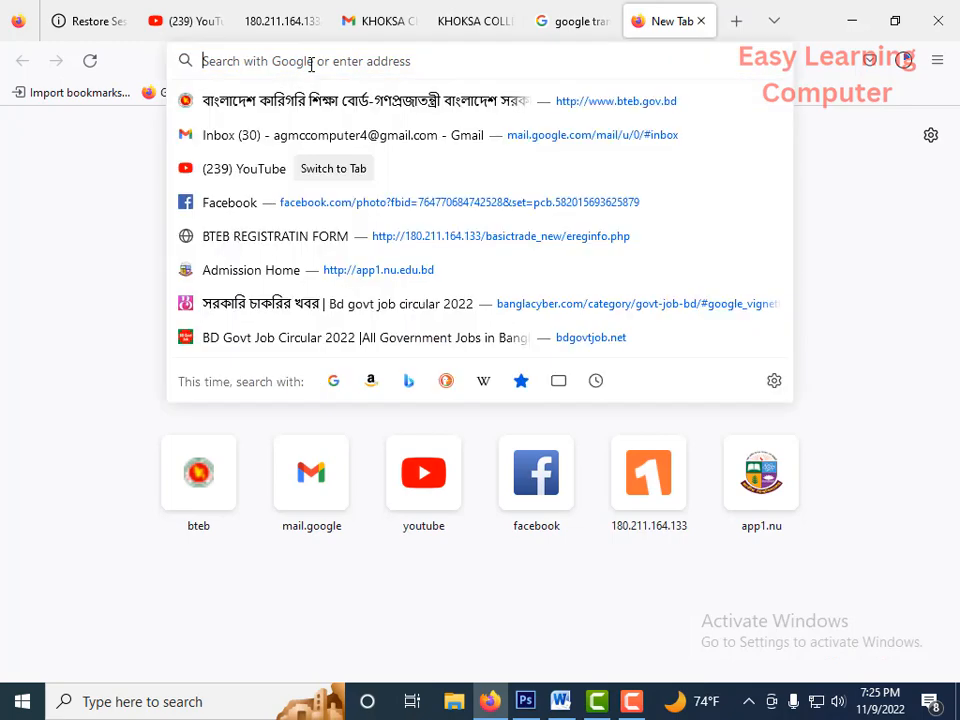
pyautogui.write('pn')
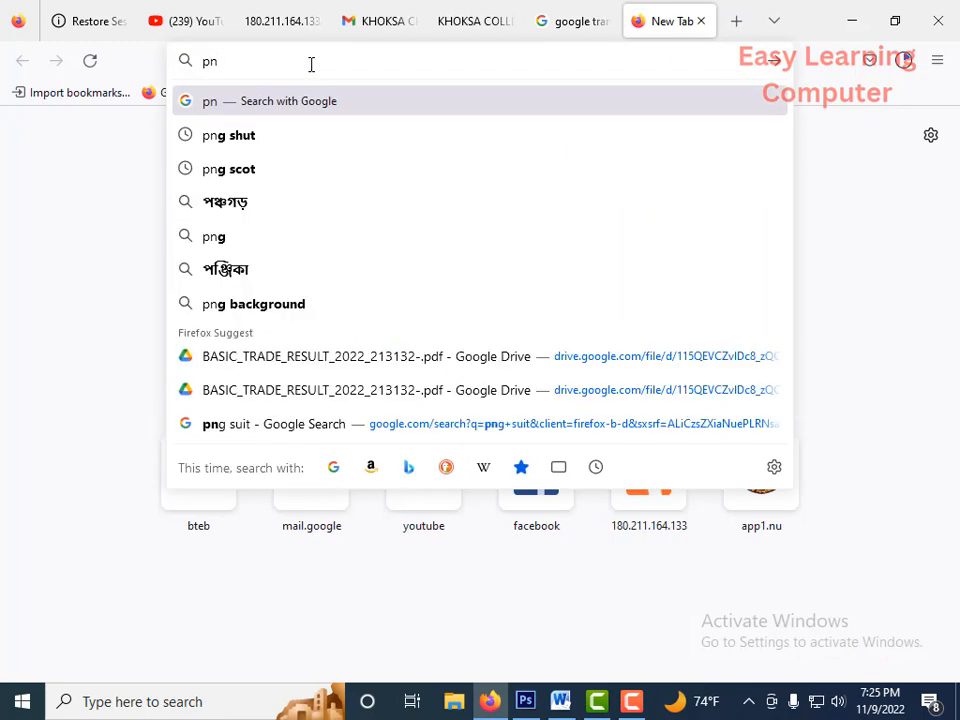
pyautogui.write('g s')
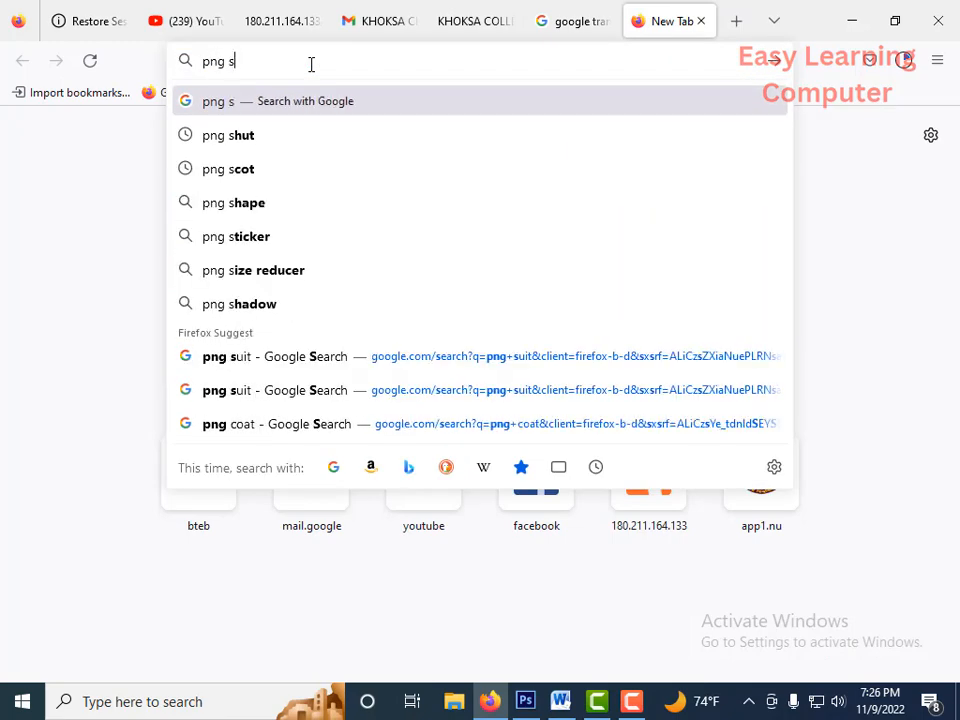
pyautogui.write('uit')
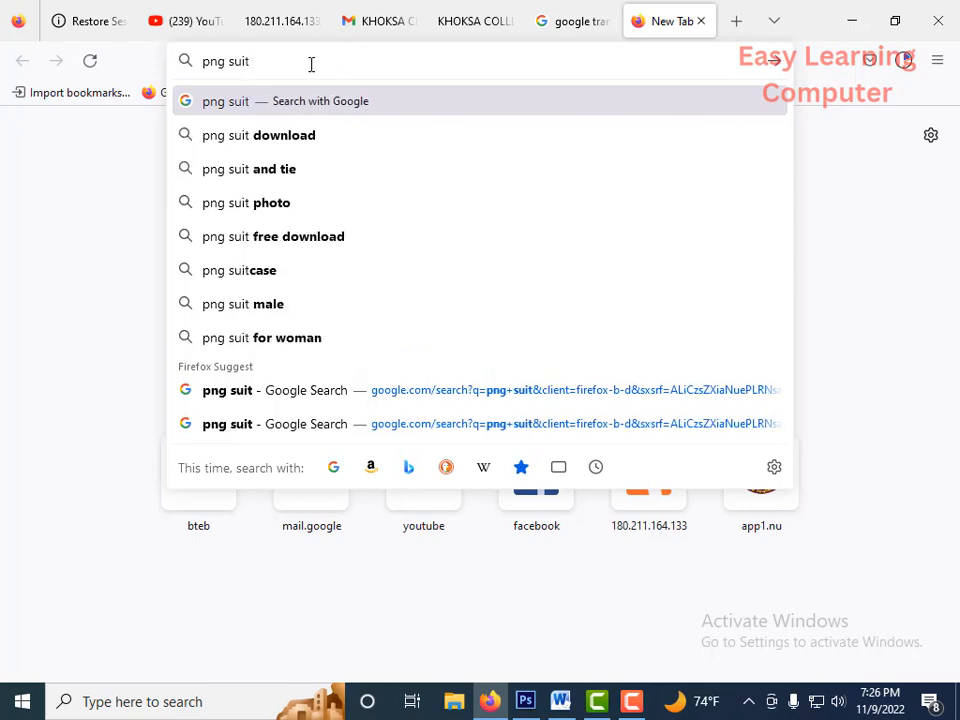
pyautogui.press('Return')
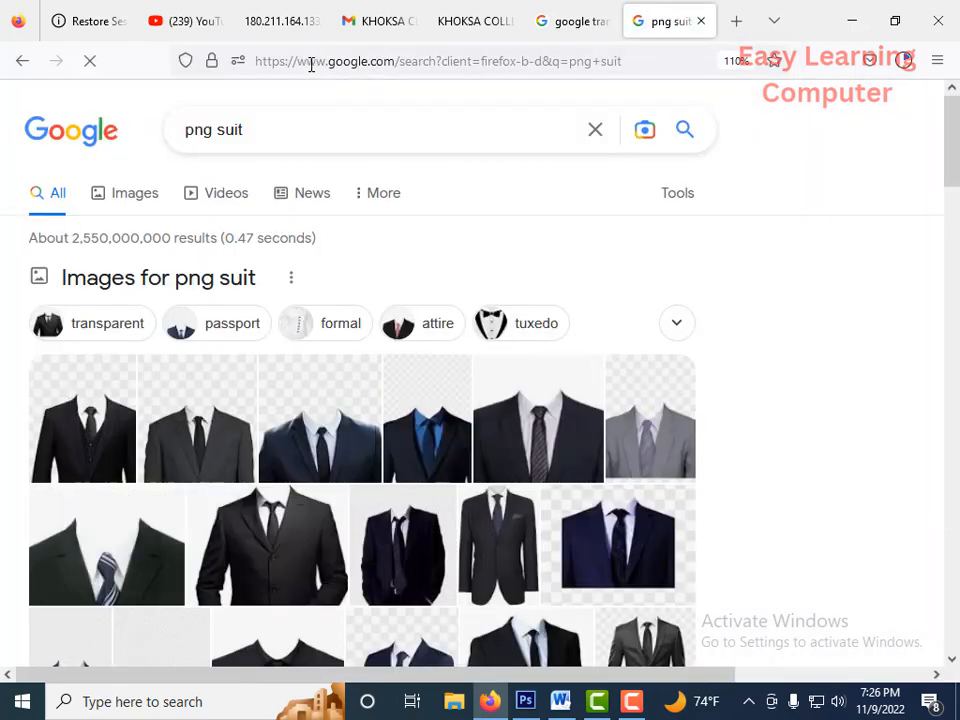
# Step: Browse the suit image results and open the preview of the Pngimg.com dark suit with a striped tie
pyautogui.scroll(-5, 478, 485)
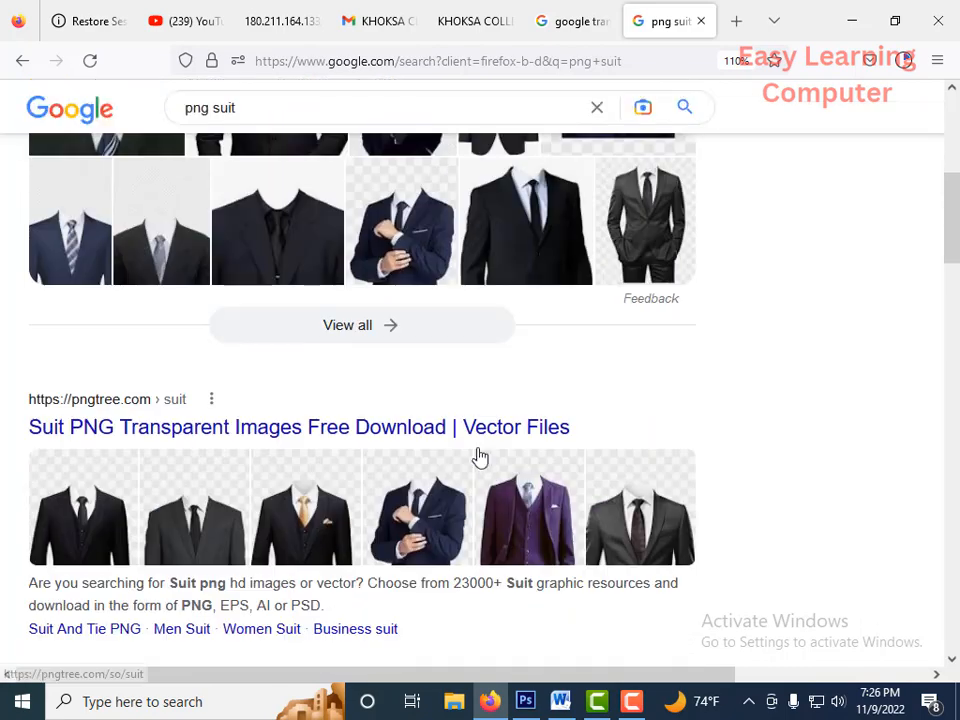
pyautogui.scroll(3, 463, 426)
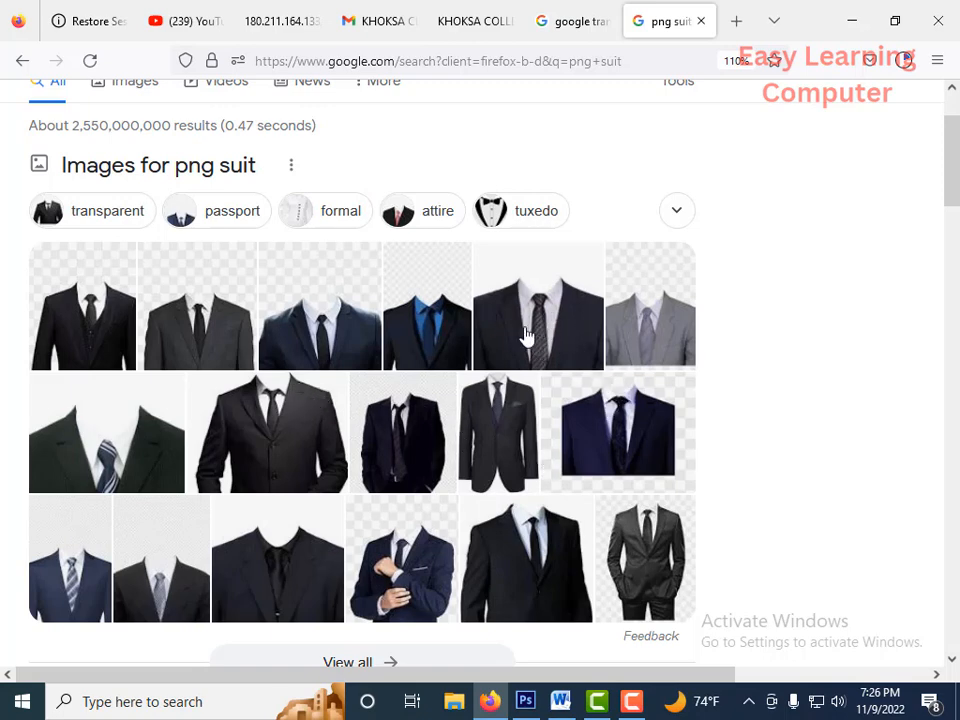
pyautogui.scroll(1, 549, 358)
pyautogui.scroll(-1, 616, 450)
pyautogui.scroll(-2, 616, 450)
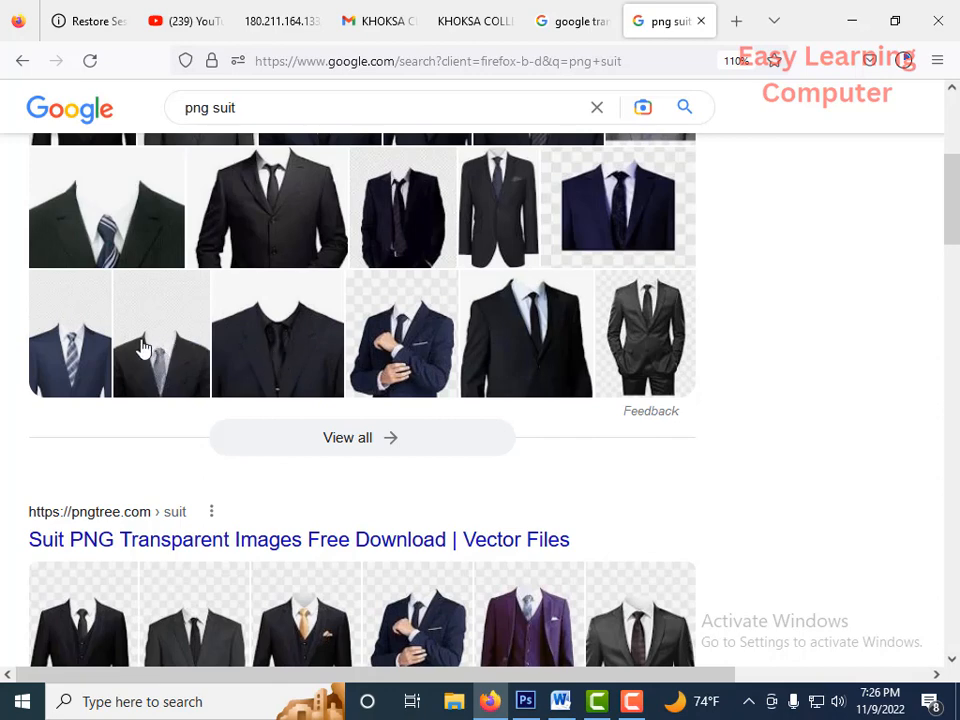
pyautogui.scroll(2, 435, 294)
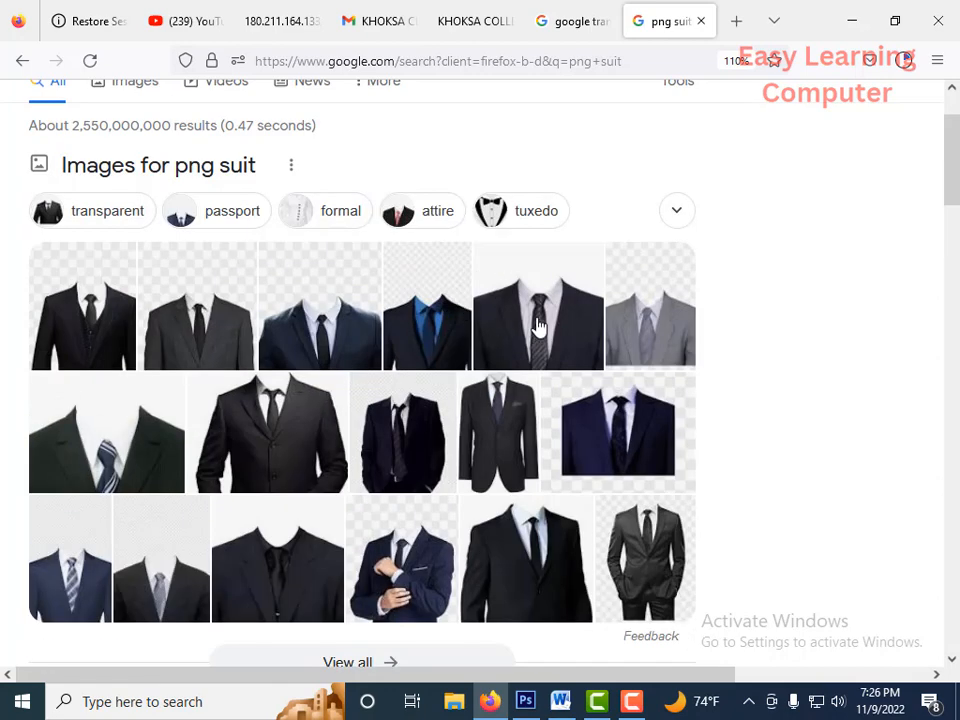
pyautogui.click(538, 333)
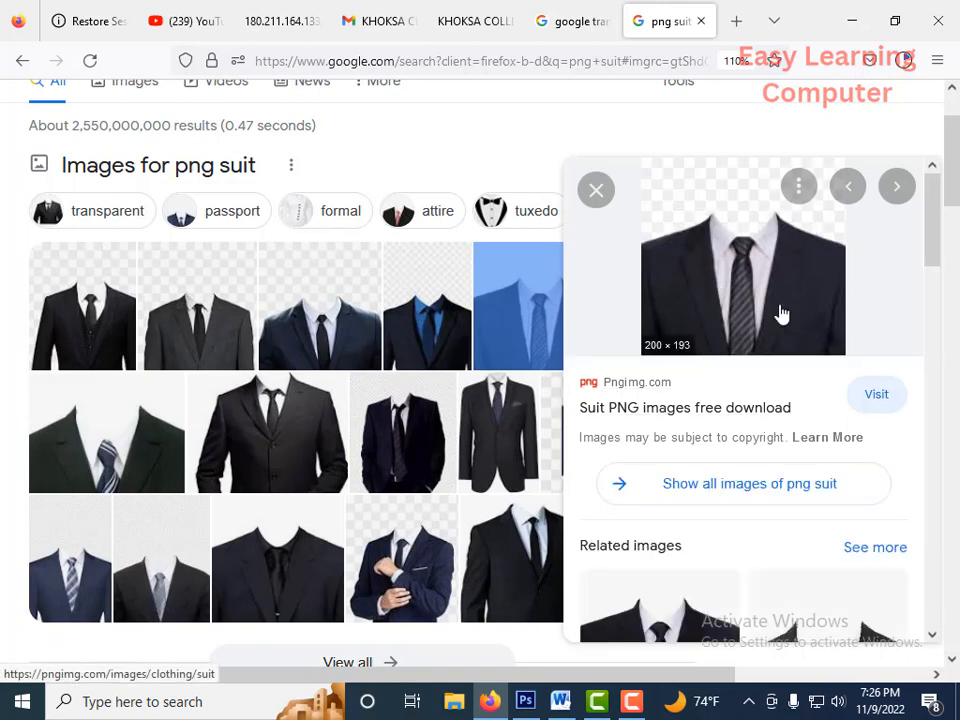
# Step: Save the previewed suit image as a PNG named "suit" in the Documents folder
pyautogui.rightClick(722, 266)
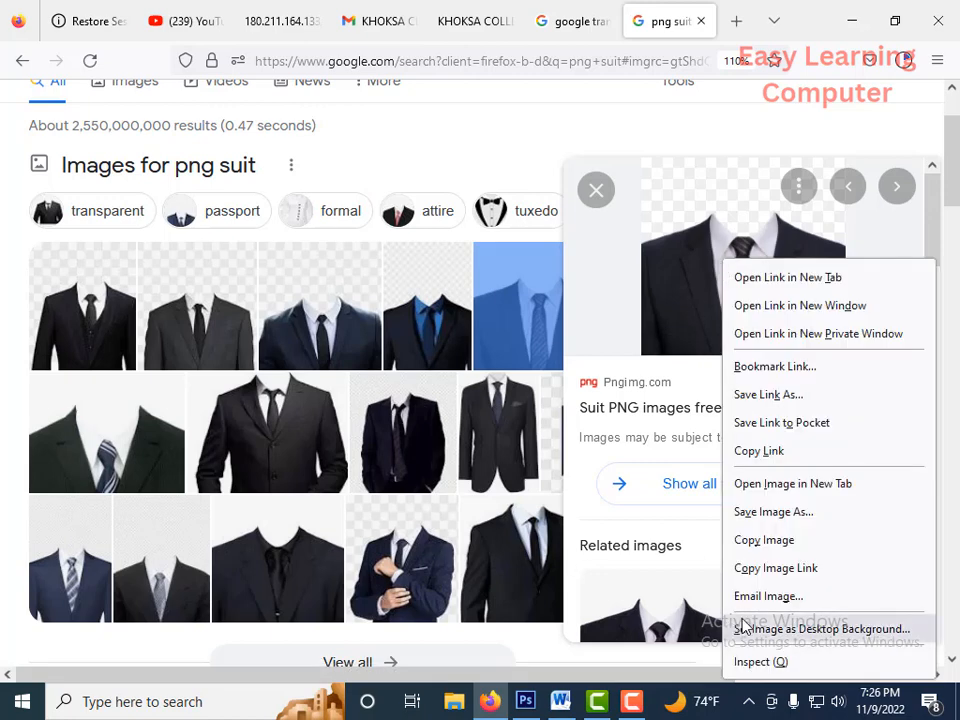
pyautogui.click(768, 512)
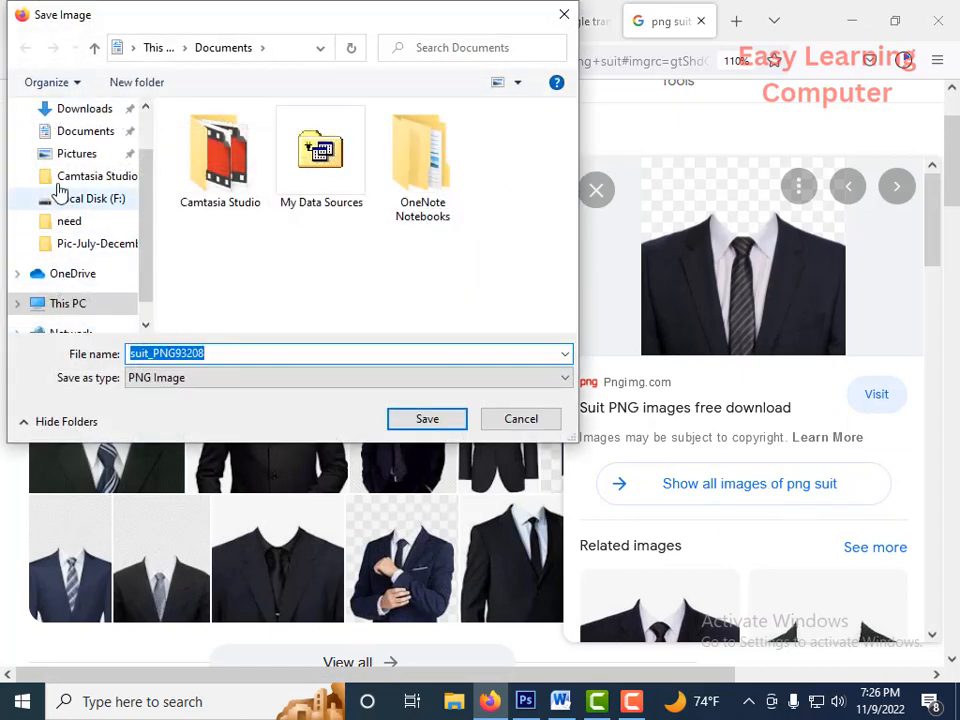
pyautogui.scroll(1, 76, 200)
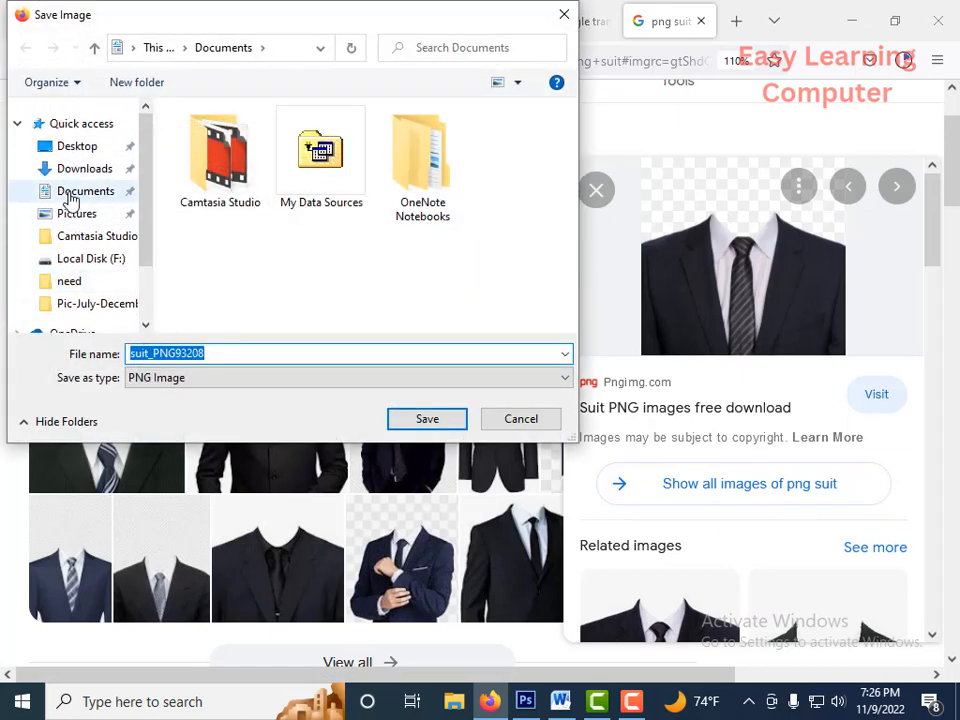
pyautogui.click(72, 192)
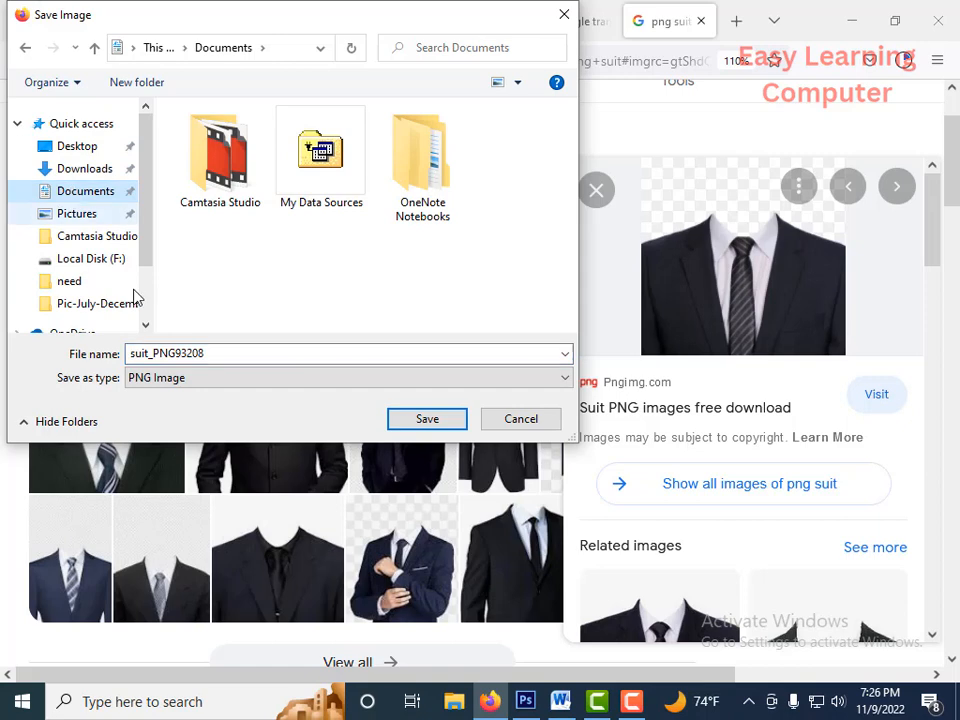
pyautogui.doubleClick(213, 352)
pyautogui.write('suit')
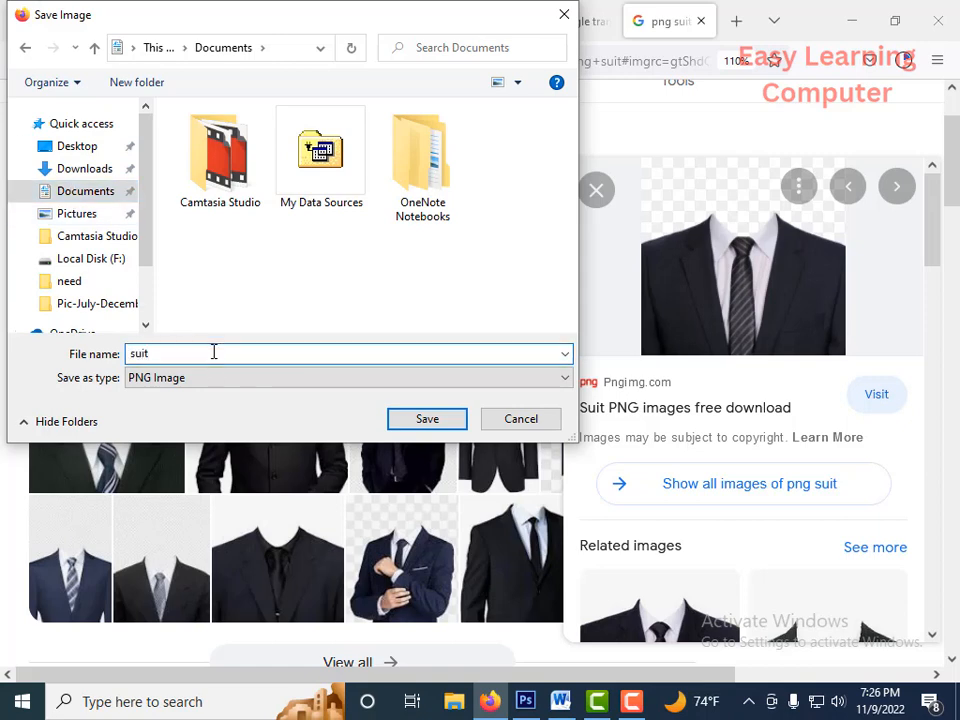
pyautogui.click(430, 421)
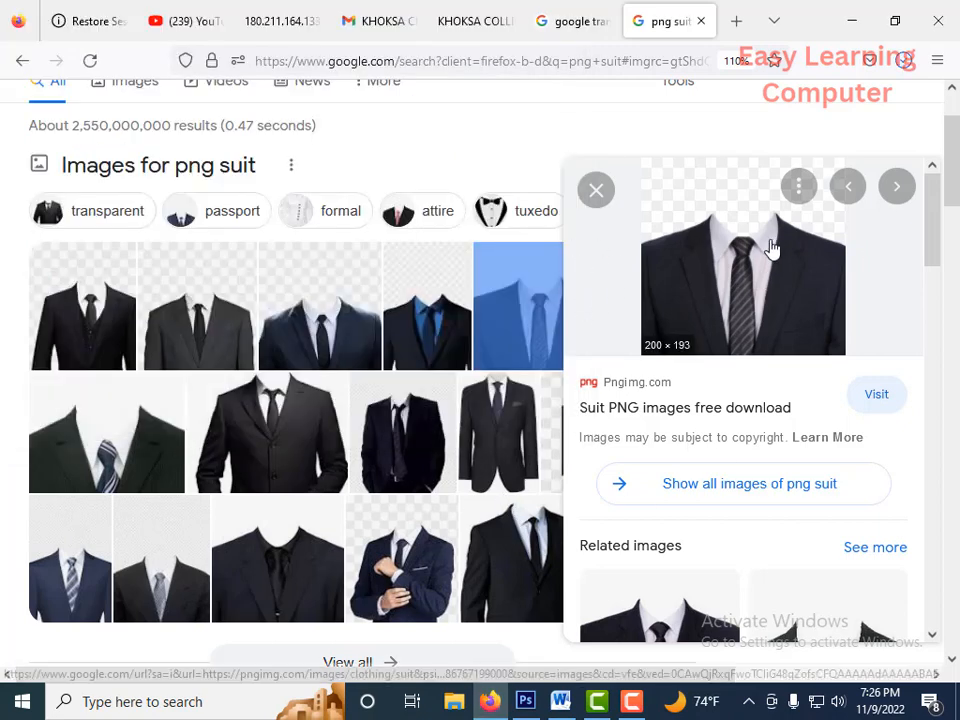
# Step: Switch back to Word and insert the "suit" picture from the Documents folder
pyautogui.click(563, 703)
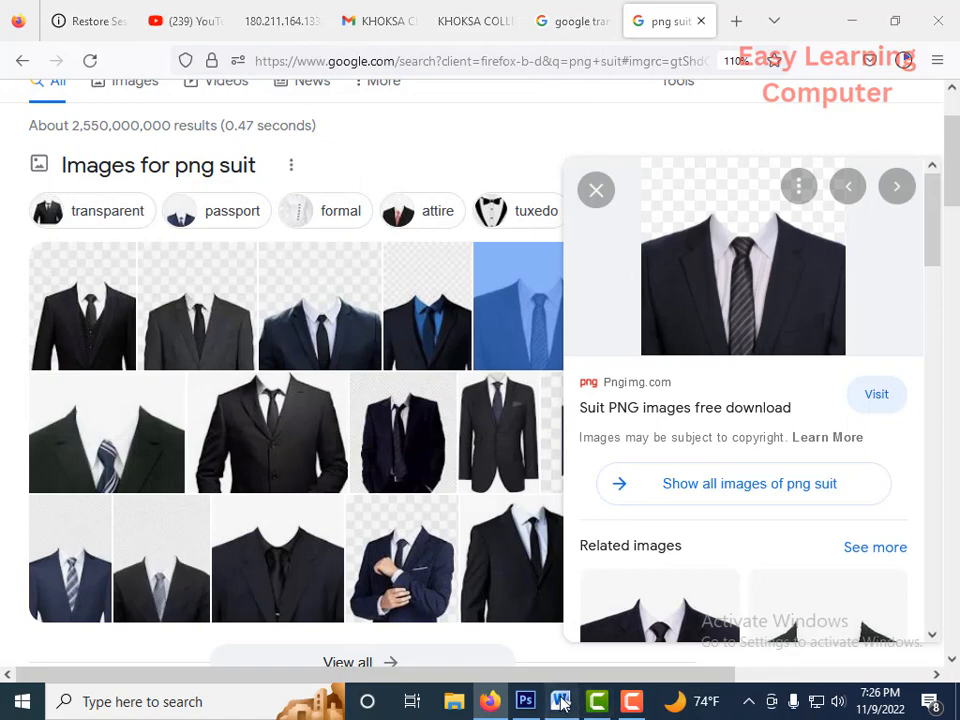
pyautogui.click(135, 36)
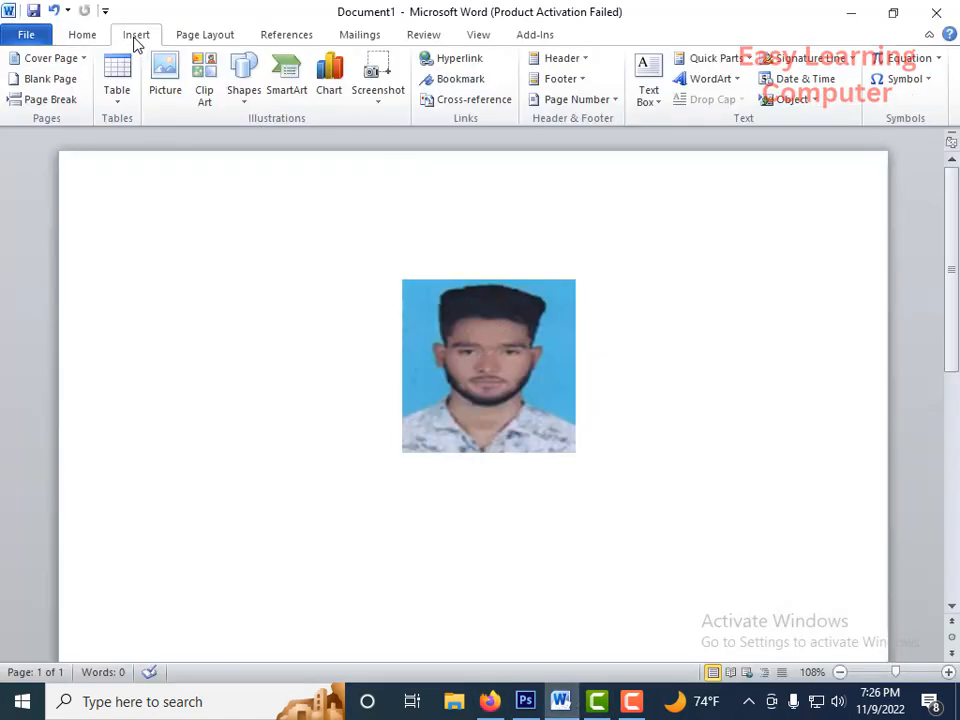
pyautogui.click(167, 88)
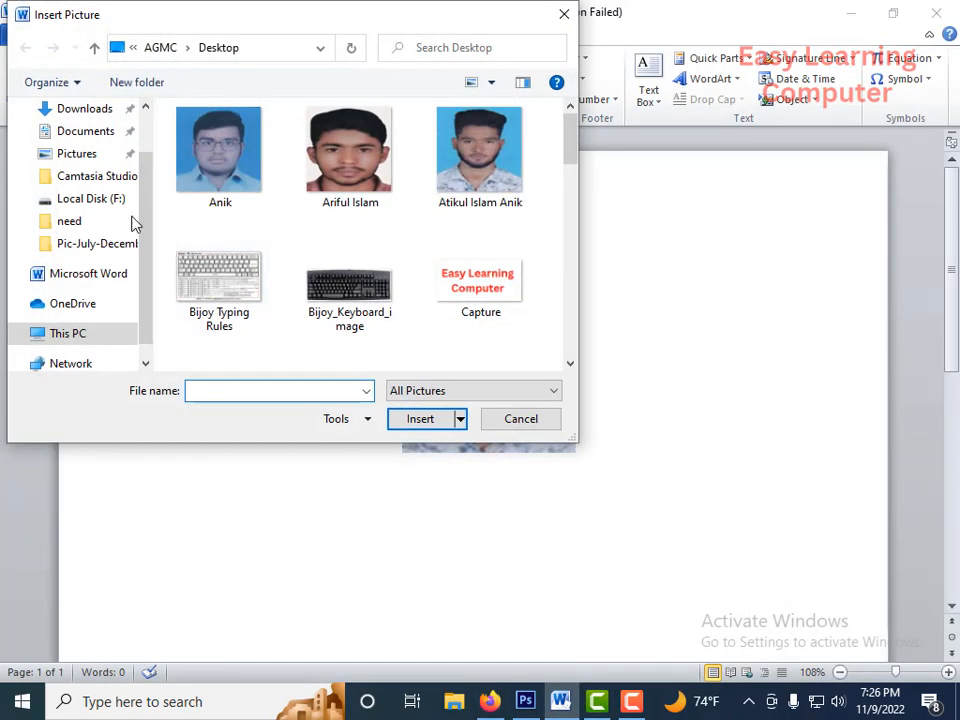
pyautogui.click(92, 134)
pyautogui.scroll(-3, 368, 272)
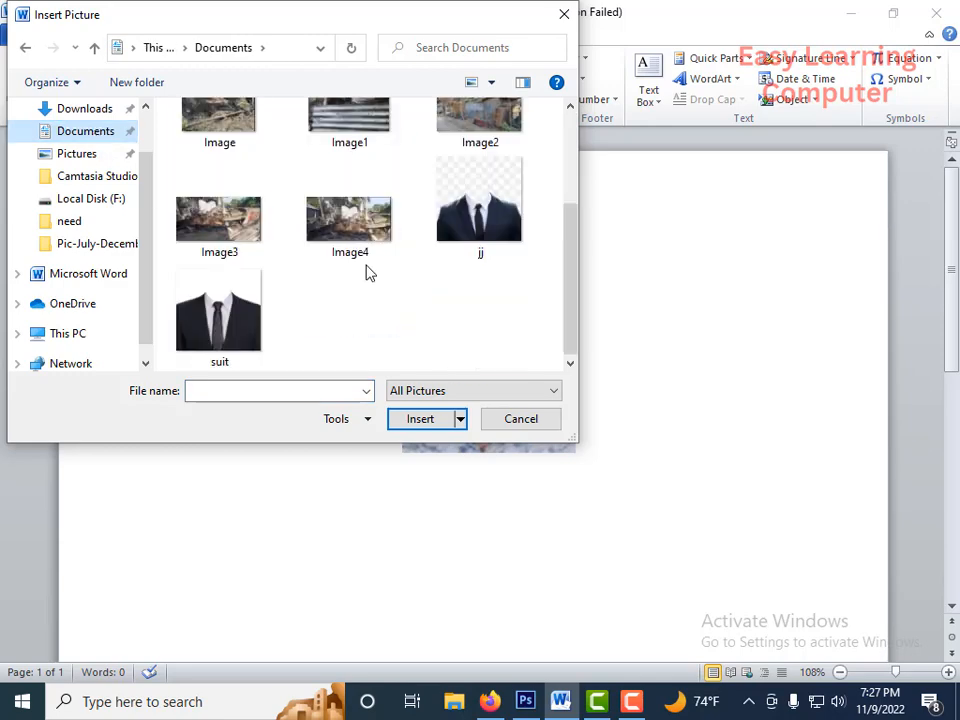
pyautogui.click(231, 330)
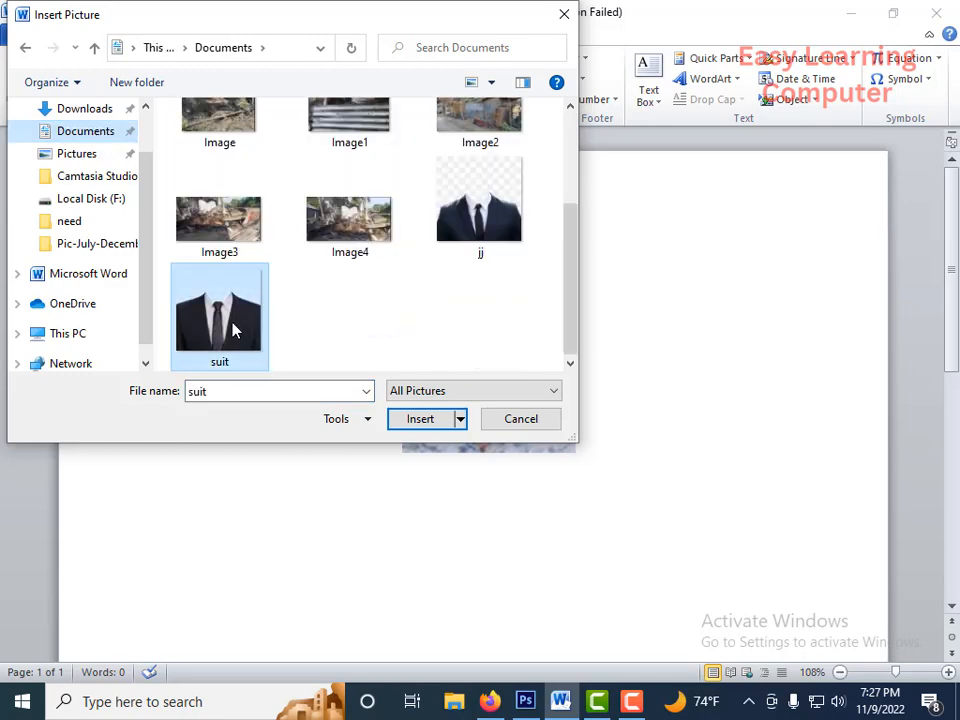
pyautogui.click(427, 426)
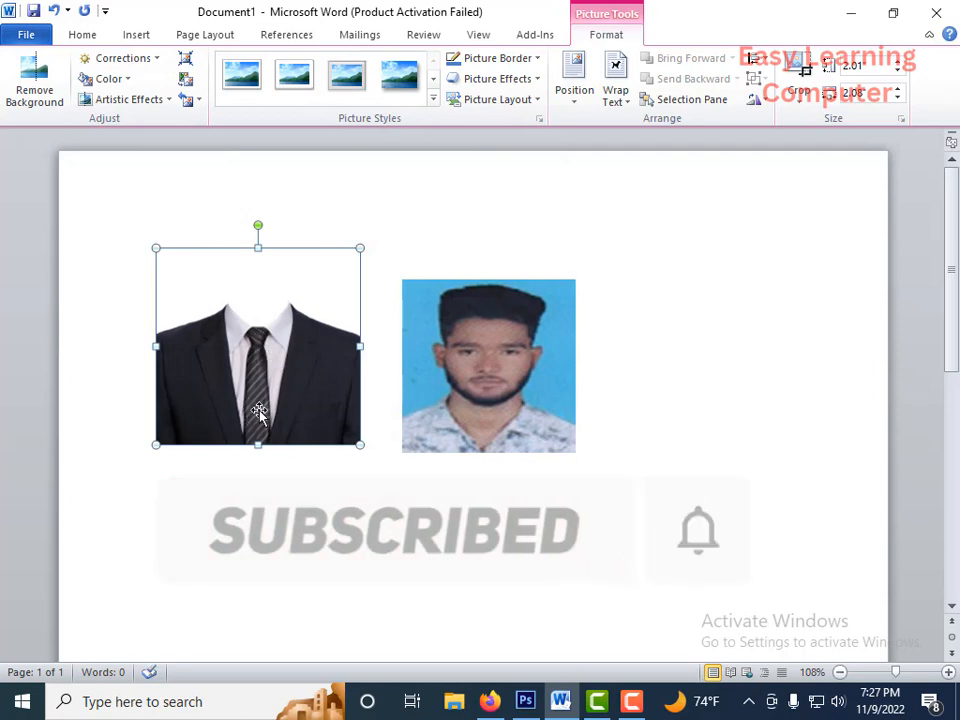
# Step: Set the suit picture's text wrapping to Tight and move it over the portrait so the collar meets the neck
pyautogui.moveTo(278, 379); pyautogui.dragTo(290, 430)
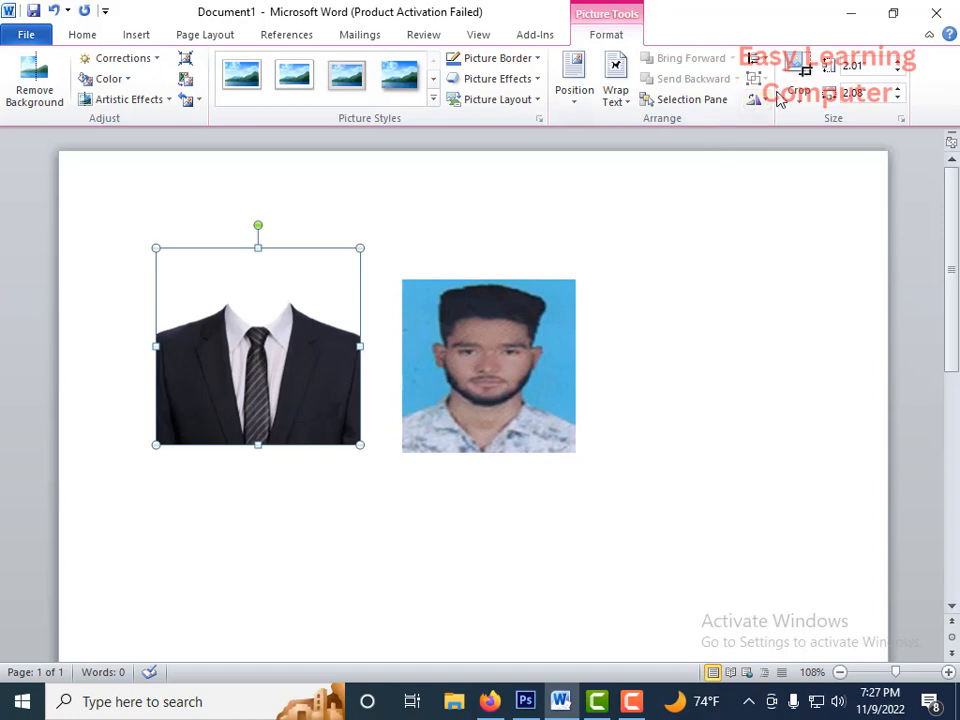
pyautogui.click(612, 100)
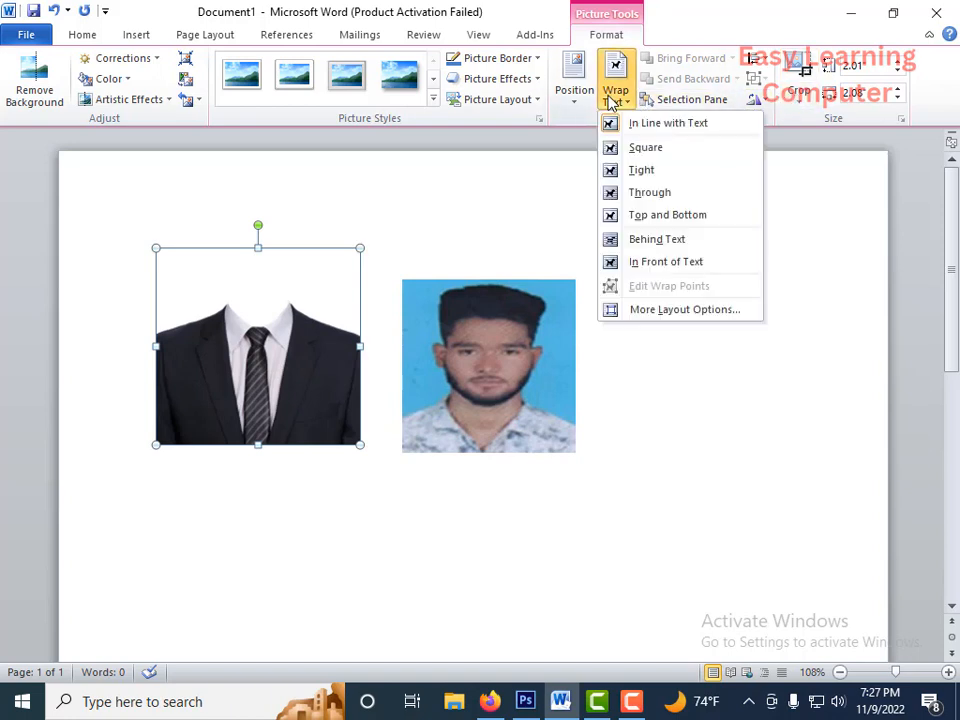
pyautogui.click(639, 170)
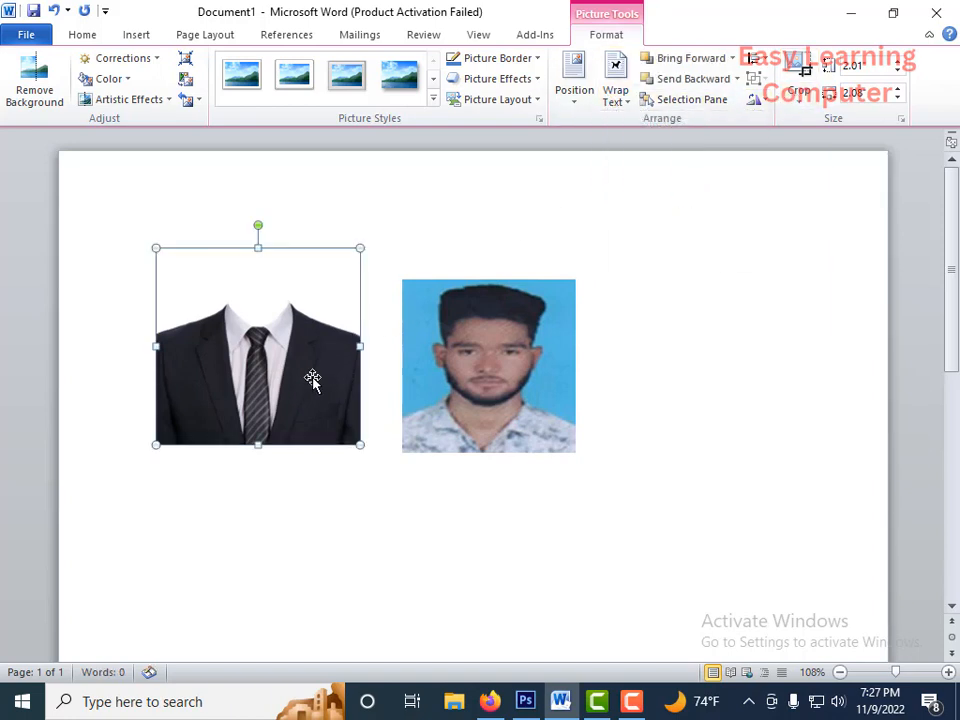
pyautogui.moveTo(328, 392); pyautogui.dragTo(531, 467)
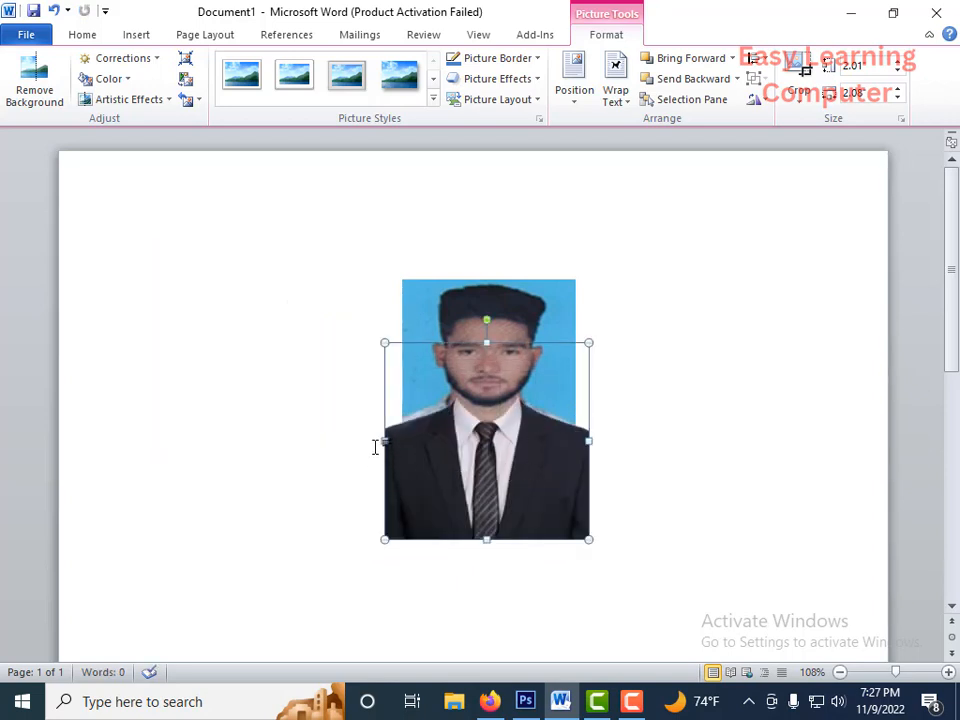
# Step: Widen the suit picture on both sides to about 2.52" so it covers the portrait's shoulders
pyautogui.moveTo(380, 440); pyautogui.dragTo(372, 440)
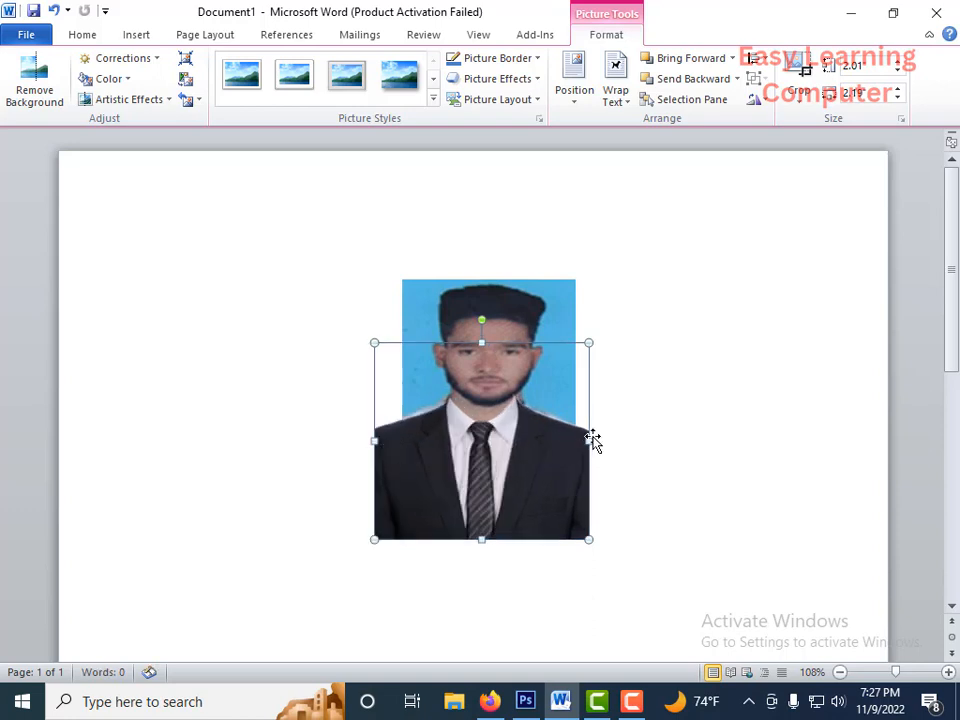
pyautogui.moveTo(586, 447); pyautogui.dragTo(598, 440)
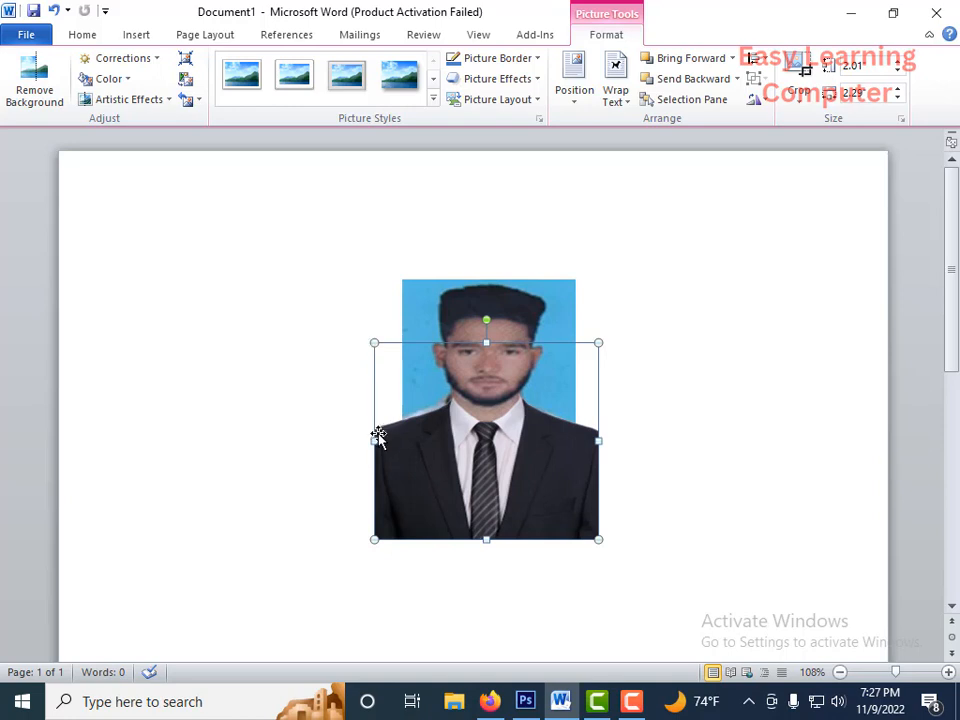
pyautogui.moveTo(375, 440)
pyautogui.mouseDown()
pyautogui.moveTo(357, 440)
pyautogui.moveTo(365, 440)
pyautogui.mouseUp()
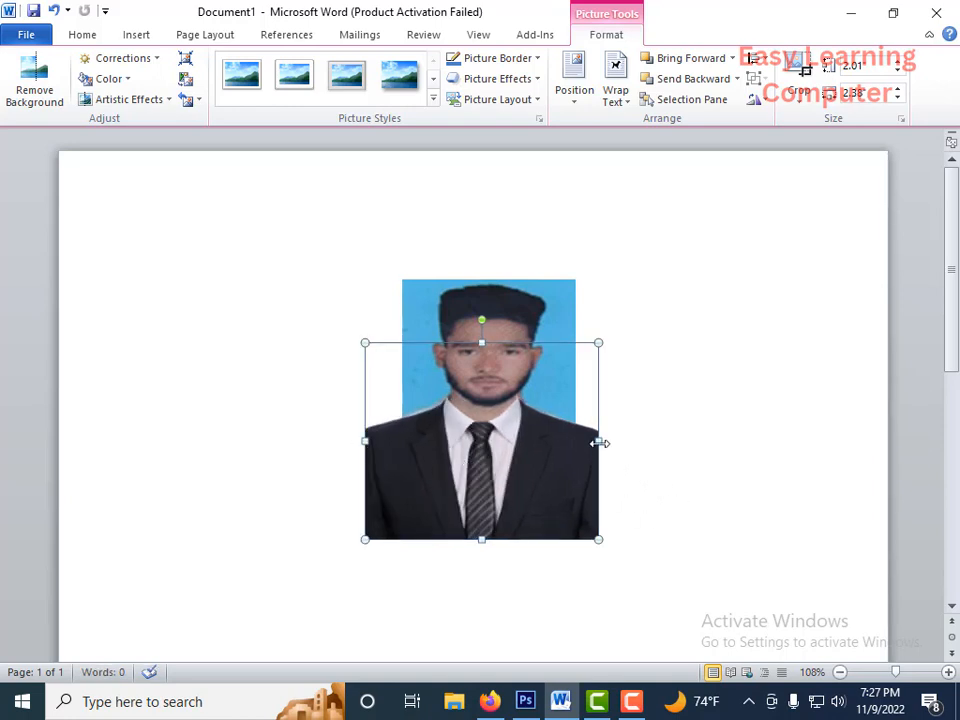
pyautogui.moveTo(600, 443); pyautogui.dragTo(612, 443)
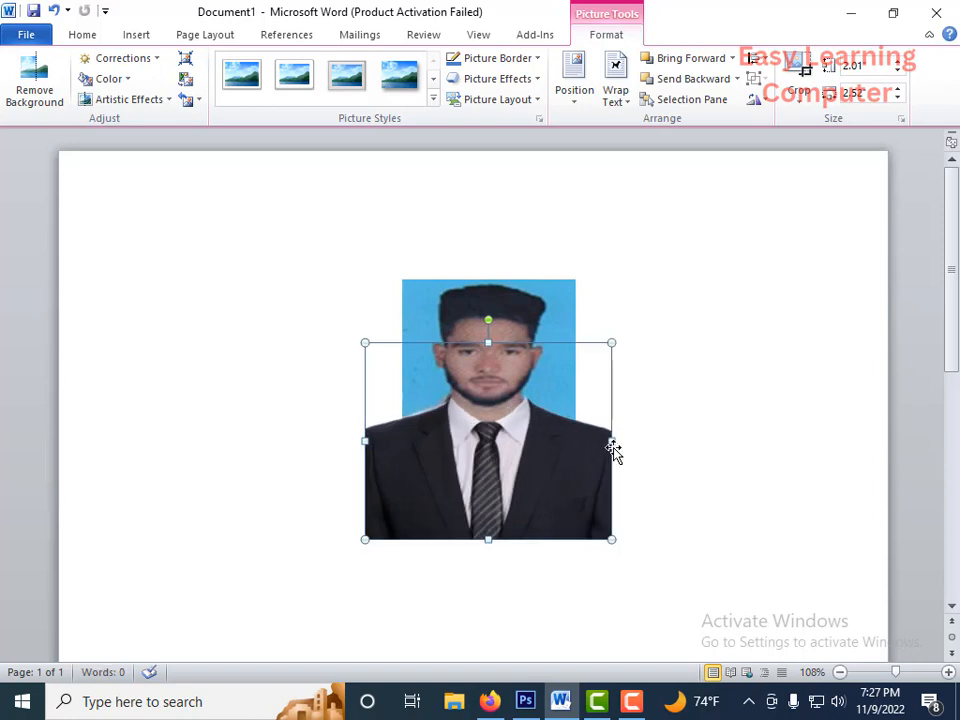
# Step: Nudge the suit picture slightly left and up until its collar lines up with the portrait's neck
pyautogui.hotkey('ctrl', 'Left')
pyautogui.hotkey('ctrl', 'Left')
pyautogui.hotkey('ctrl', 'Left')
pyautogui.hotkey('ctrl', 'Left')
pyautogui.hotkey('ctrl', 'Left')
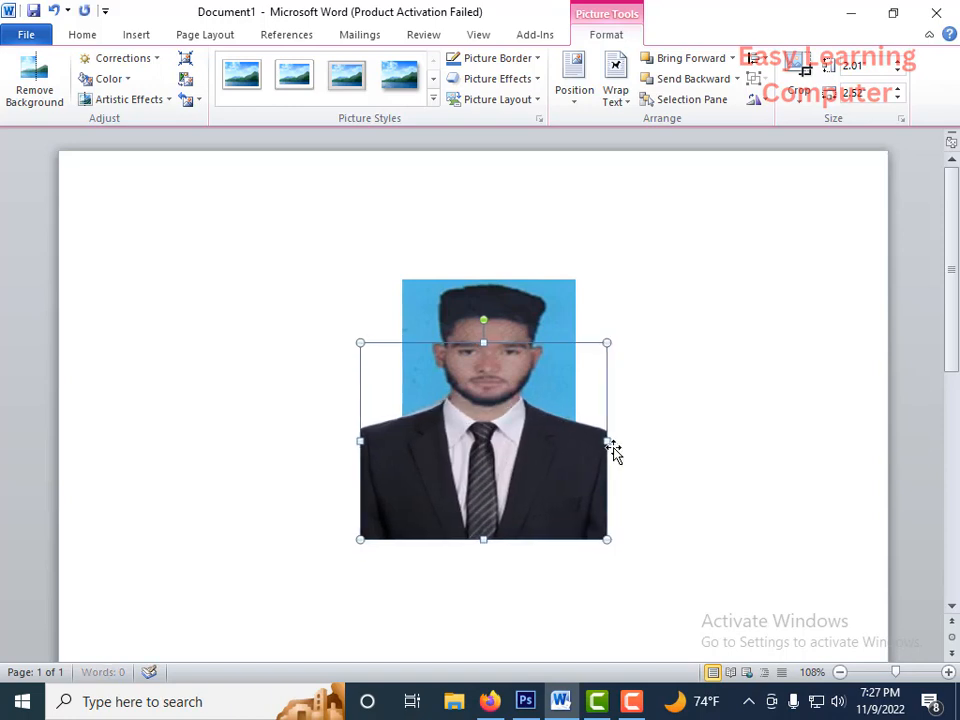
pyautogui.hotkey('ctrl', 'Up')
pyautogui.hotkey('ctrl', 'Up')
pyautogui.hotkey('ctrl', 'Right')
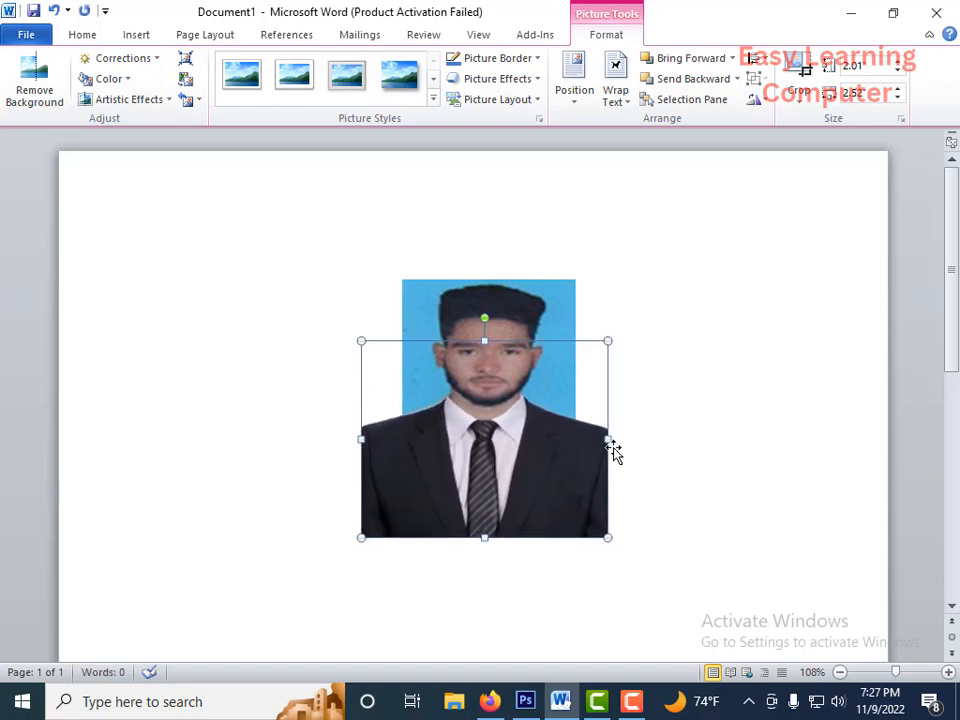
pyautogui.hotkey('ctrl', 'Right')
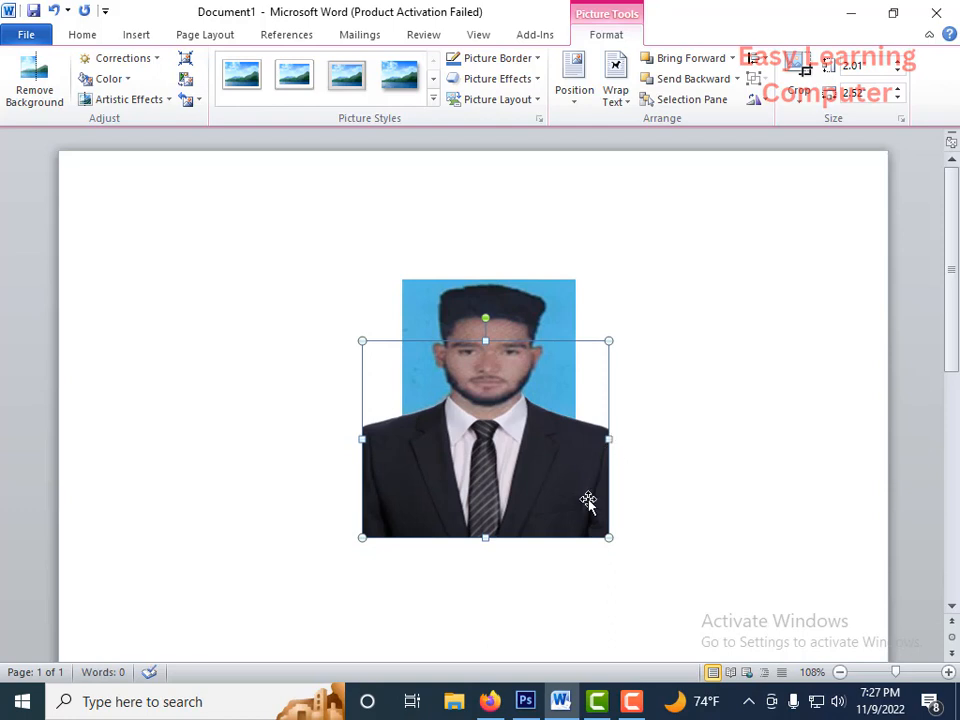
pyautogui.hotkey('ctrl', 'Left')
pyautogui.hotkey('ctrl', 'Right')
pyautogui.hotkey('ctrl', 'Up')
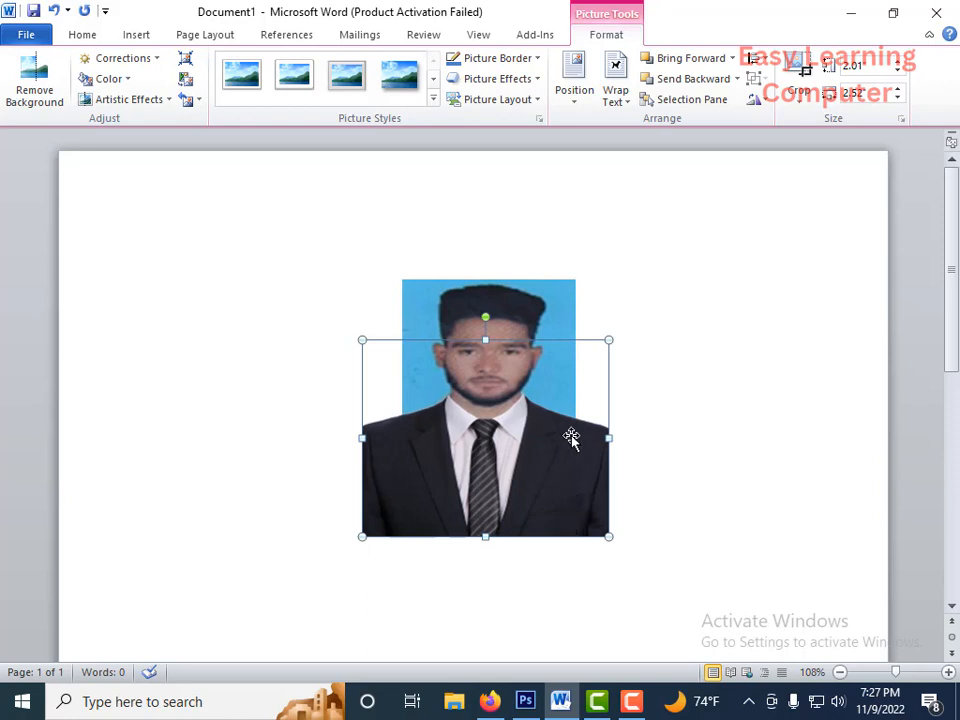
pyautogui.click(419, 583)
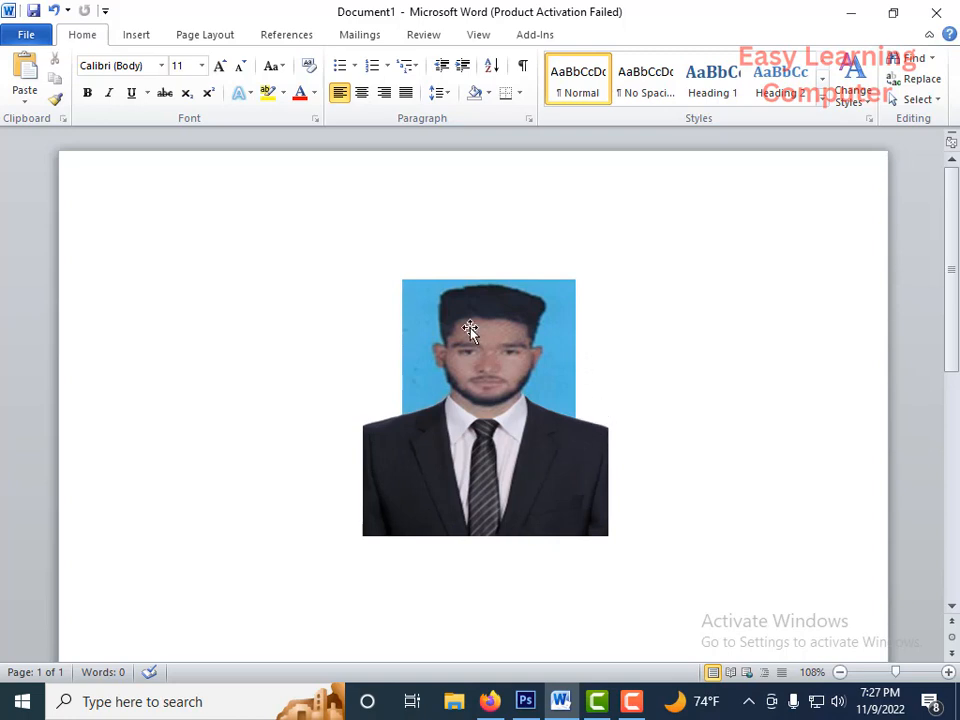
# Step: Crop the suit picture's sides and bottom to the portrait's edges, about 1.78" wide by 1.15" high
pyautogui.click(580, 498)
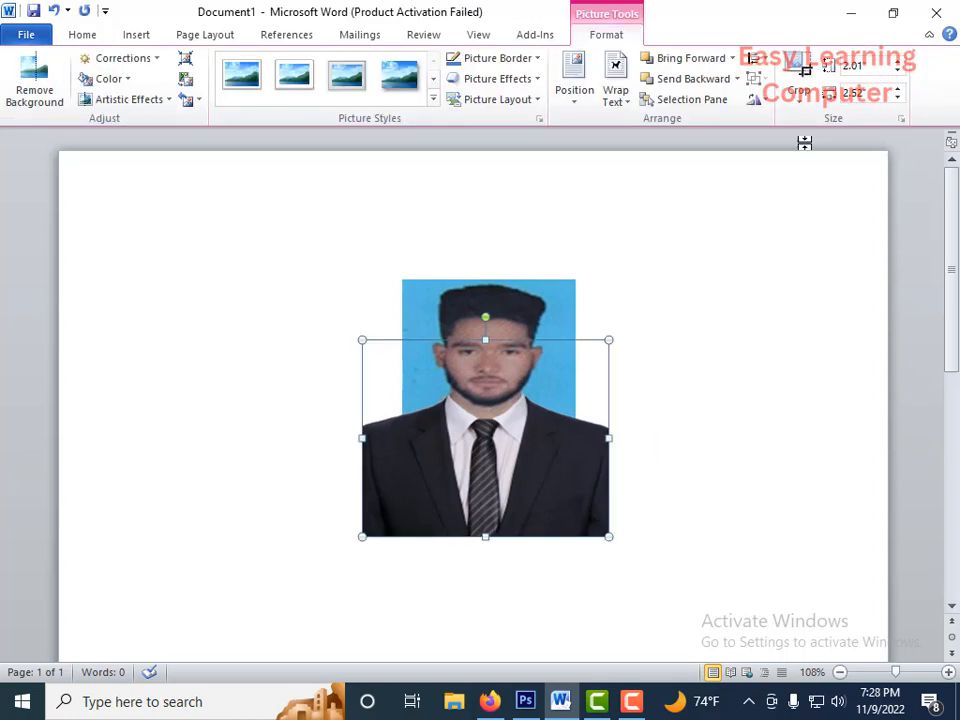
pyautogui.click(799, 72)
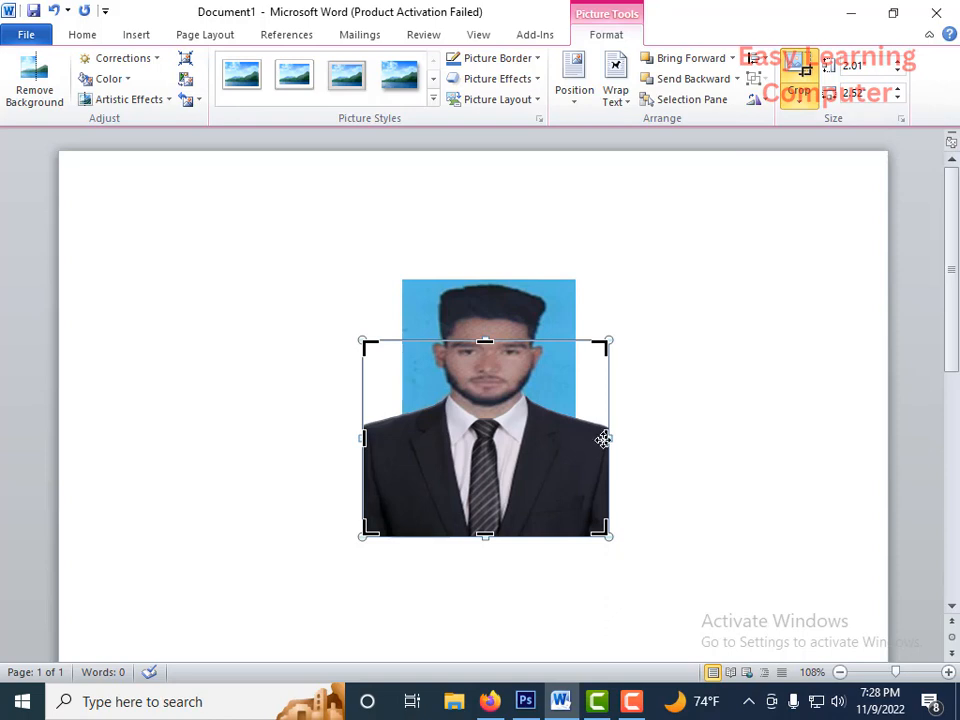
pyautogui.moveTo(602, 437); pyautogui.dragTo(572, 437)
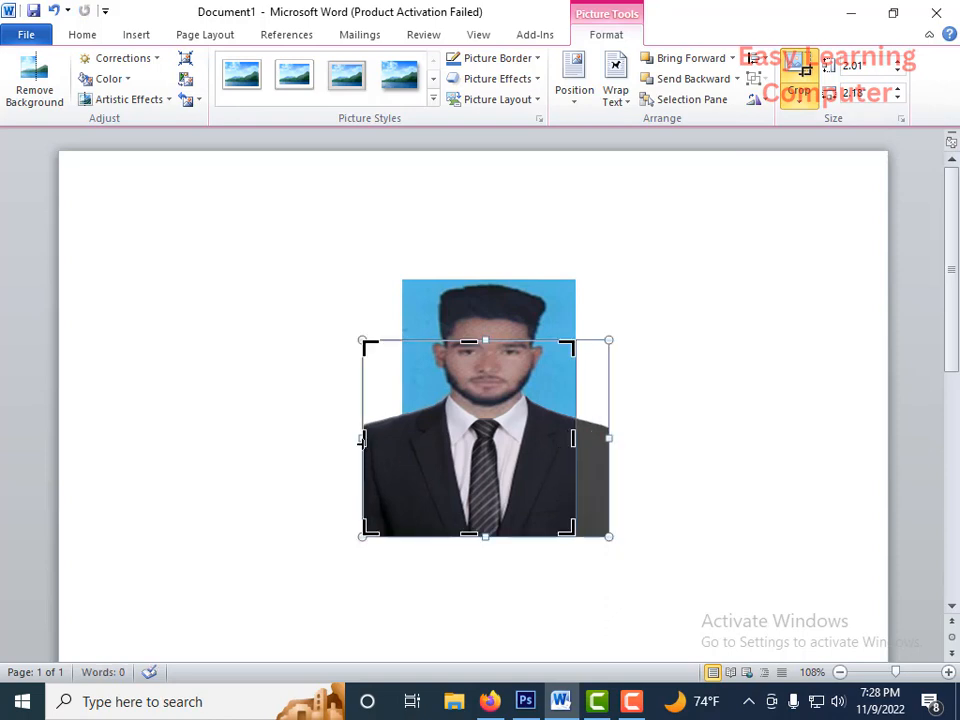
pyautogui.moveTo(362, 438); pyautogui.dragTo(401, 446)
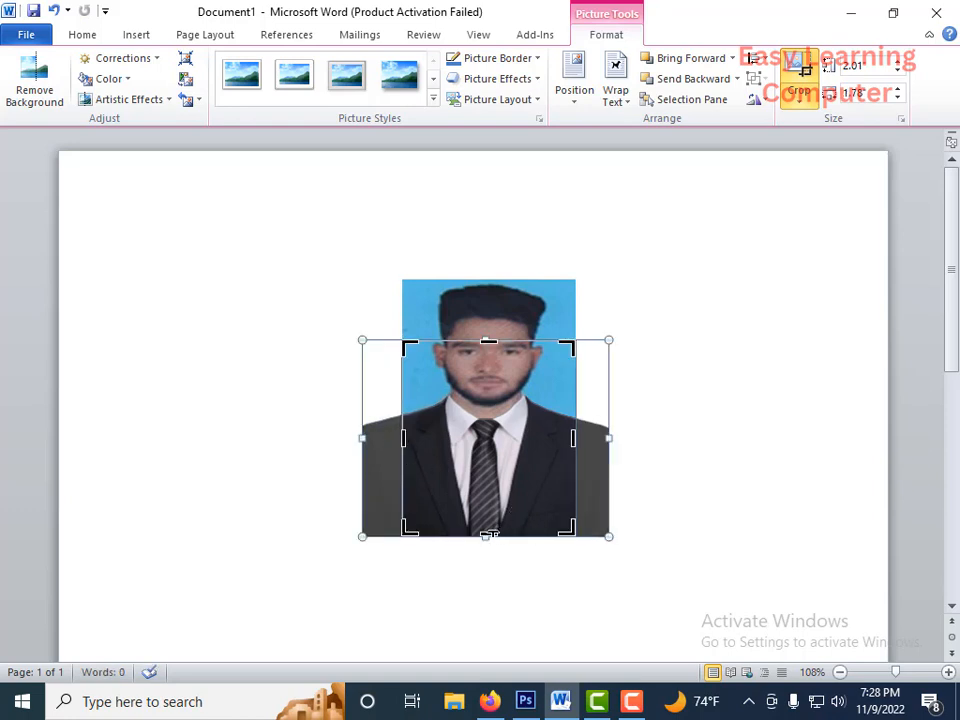
pyautogui.moveTo(487, 536); pyautogui.dragTo(488, 452)
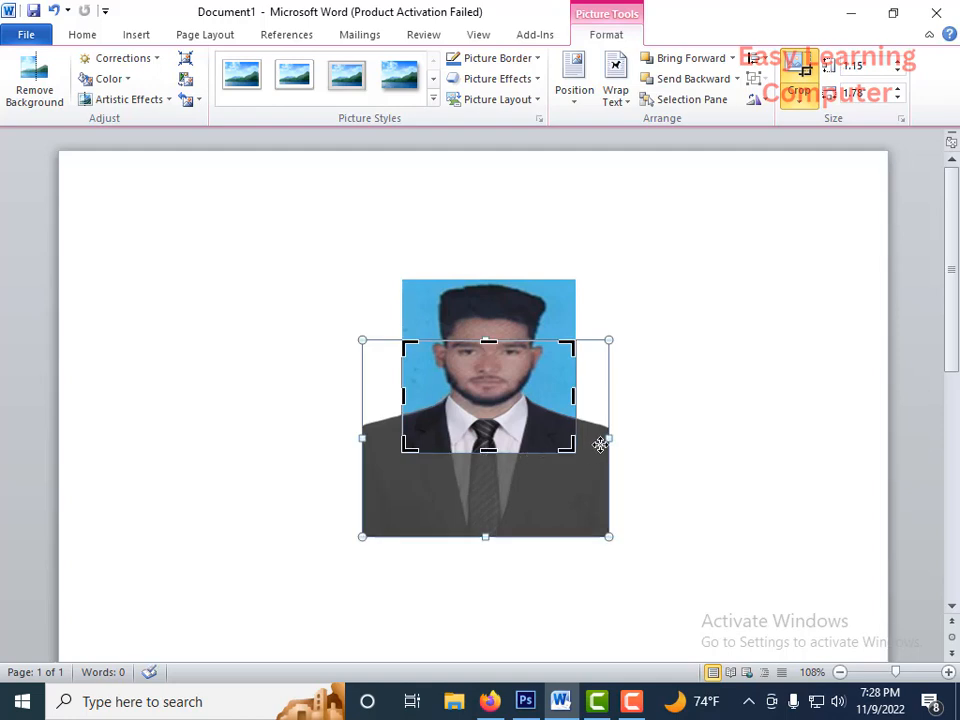
pyautogui.click(600, 444)
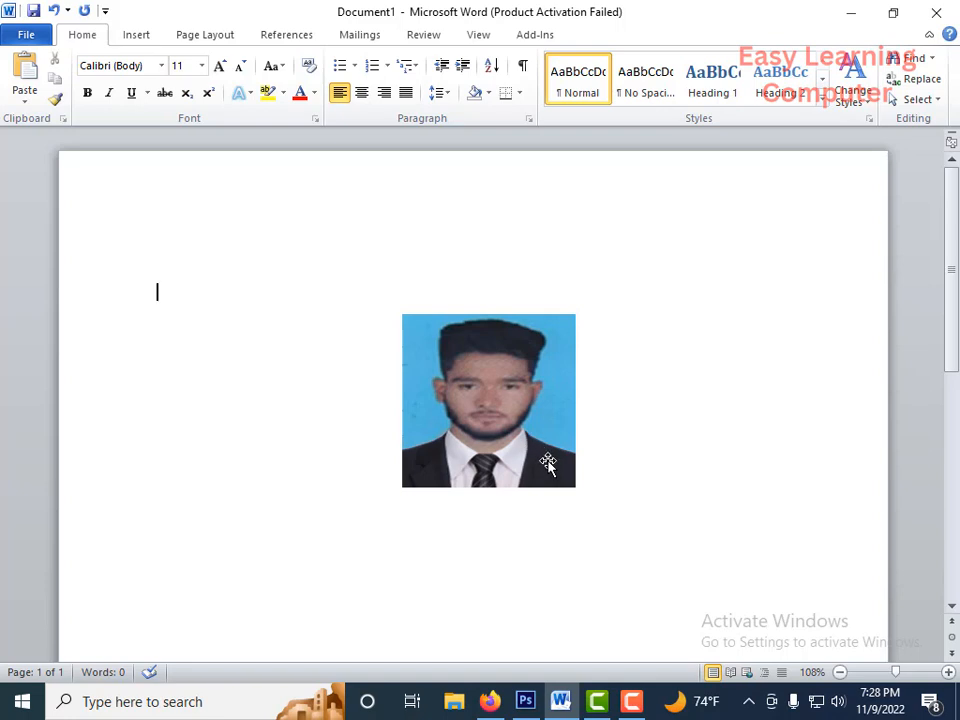
# Step: Select both the suit and portrait pictures, Picture 8 and Picture 7, and group them
pyautogui.moveTo(544, 463)
pyautogui.mouseDown()
pyautogui.moveTo(568, 459)
pyautogui.moveTo(541, 461)
pyautogui.mouseUp()
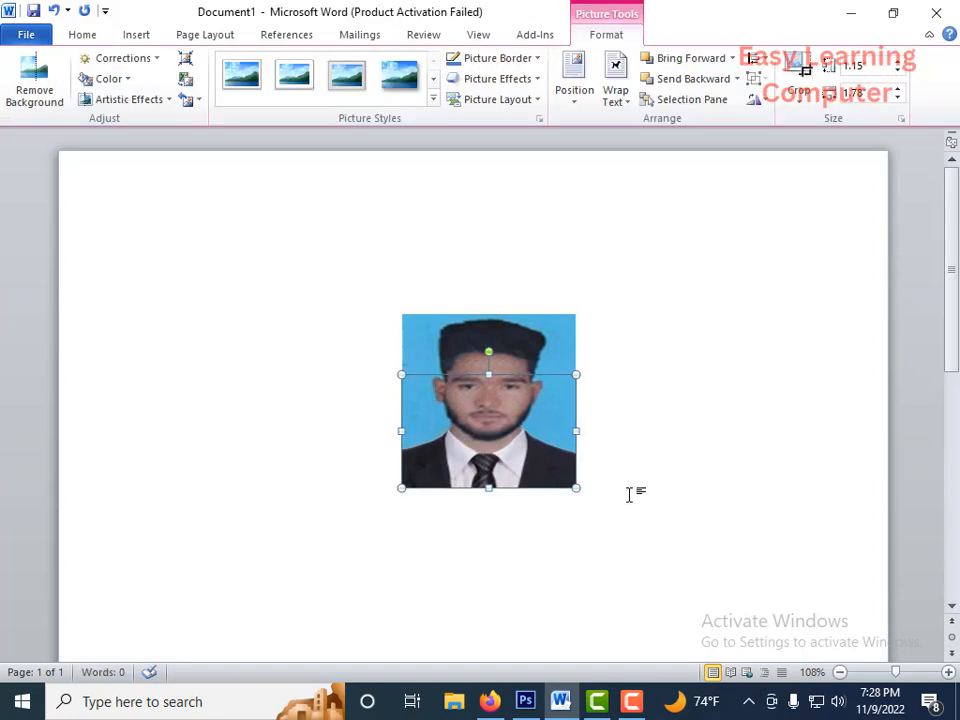
pyautogui.click(554, 341)
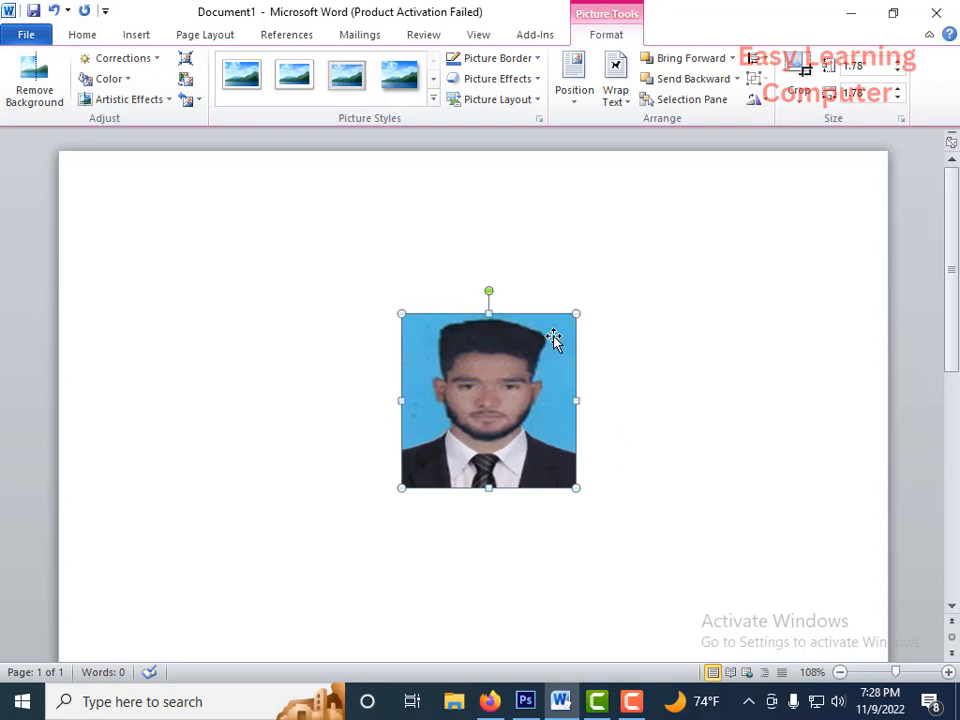
pyautogui.click(685, 100)
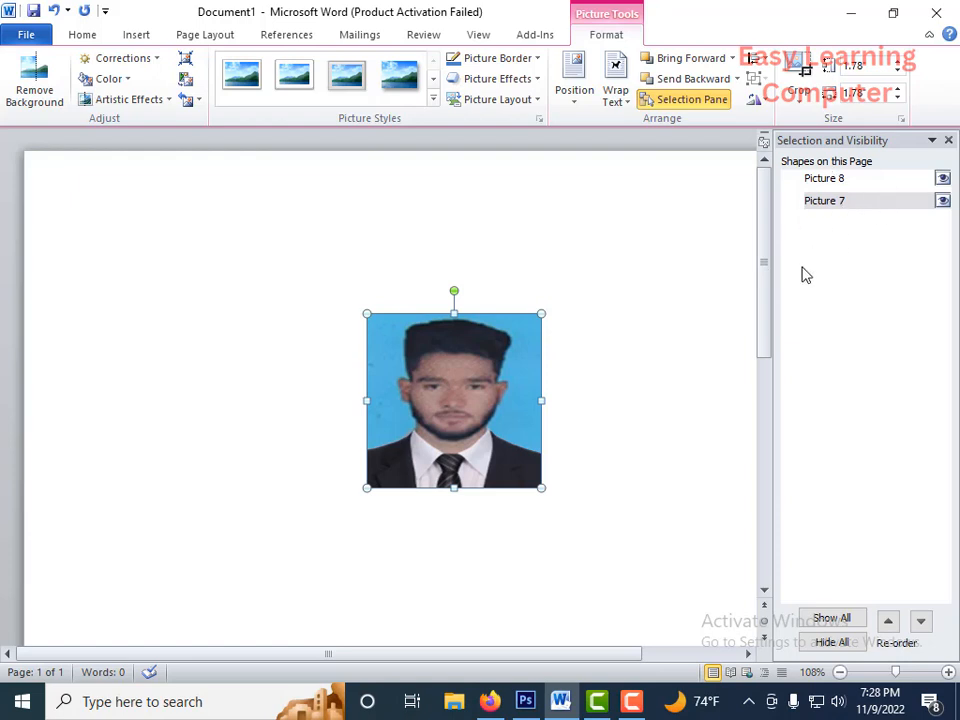
pyautogui.click(836, 202)
pyautogui.click(884, 182)
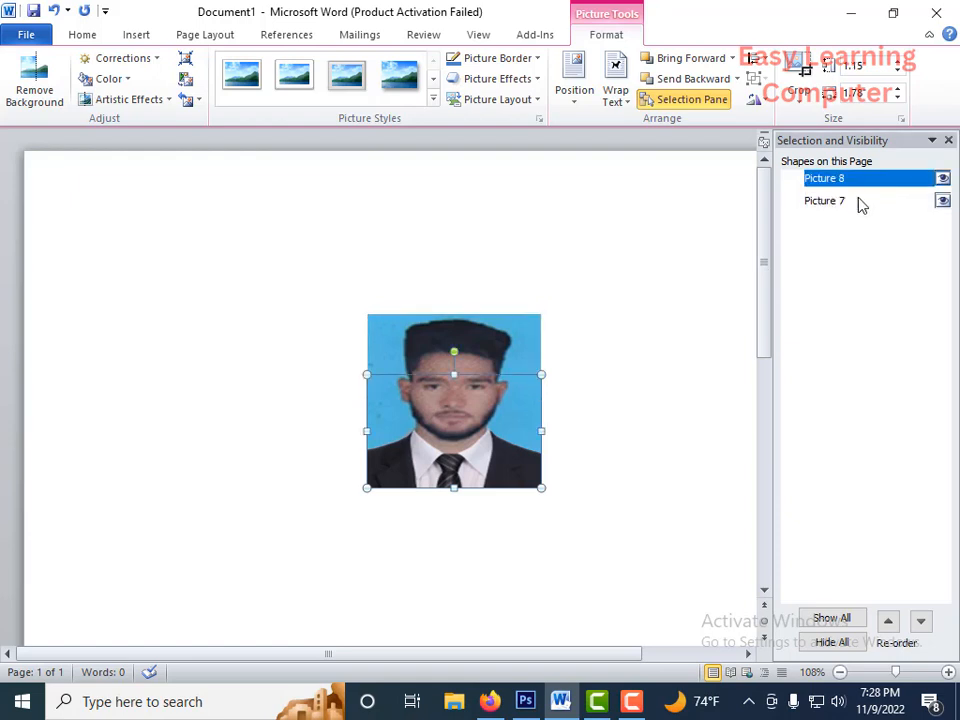
pyautogui.click(859, 204)
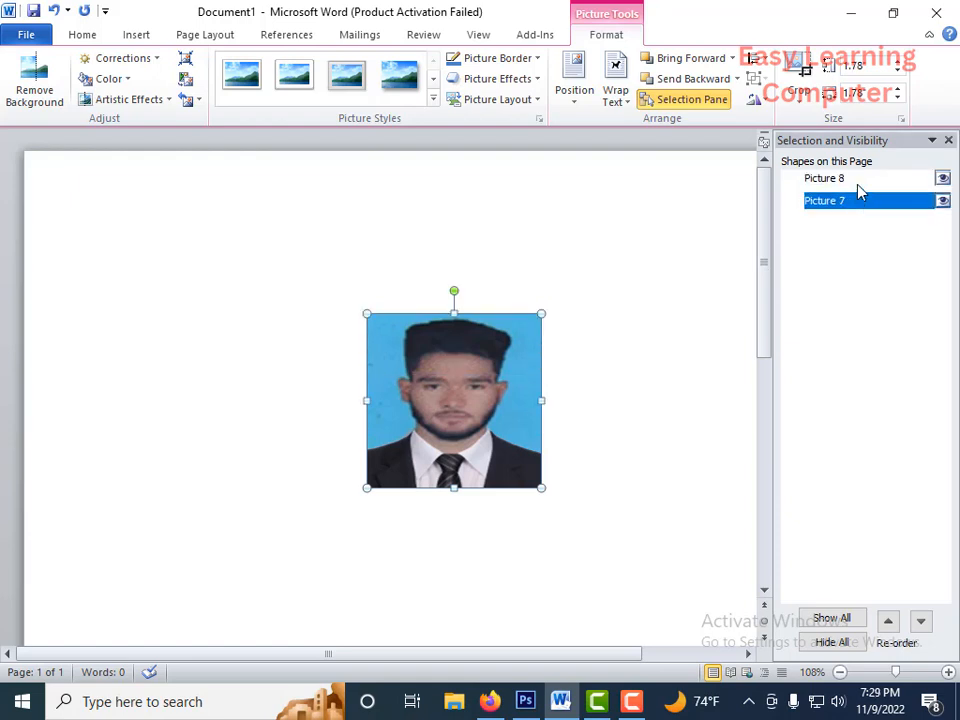
pyautogui.click(844, 182)
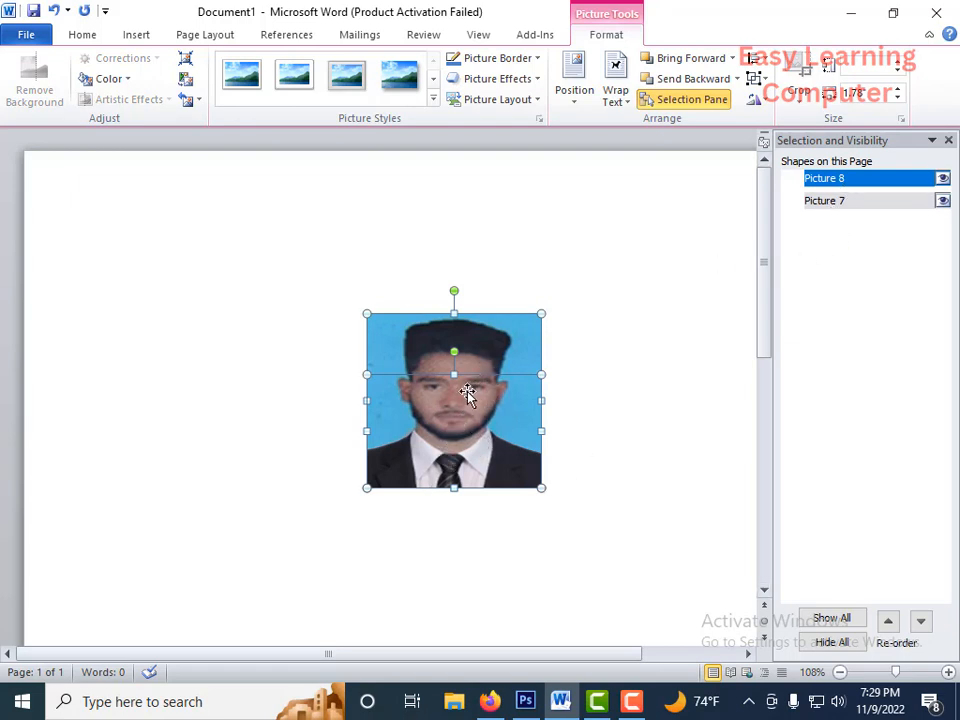
pyautogui.rightClick(467, 393)
pyautogui.moveTo(535, 497)
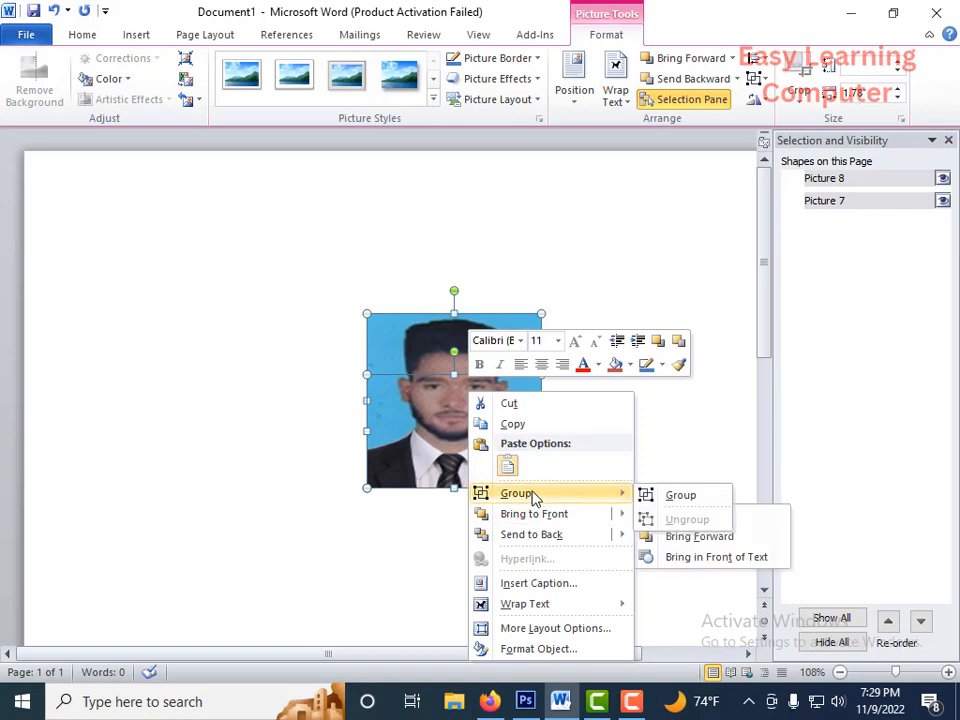
pyautogui.click(675, 499)
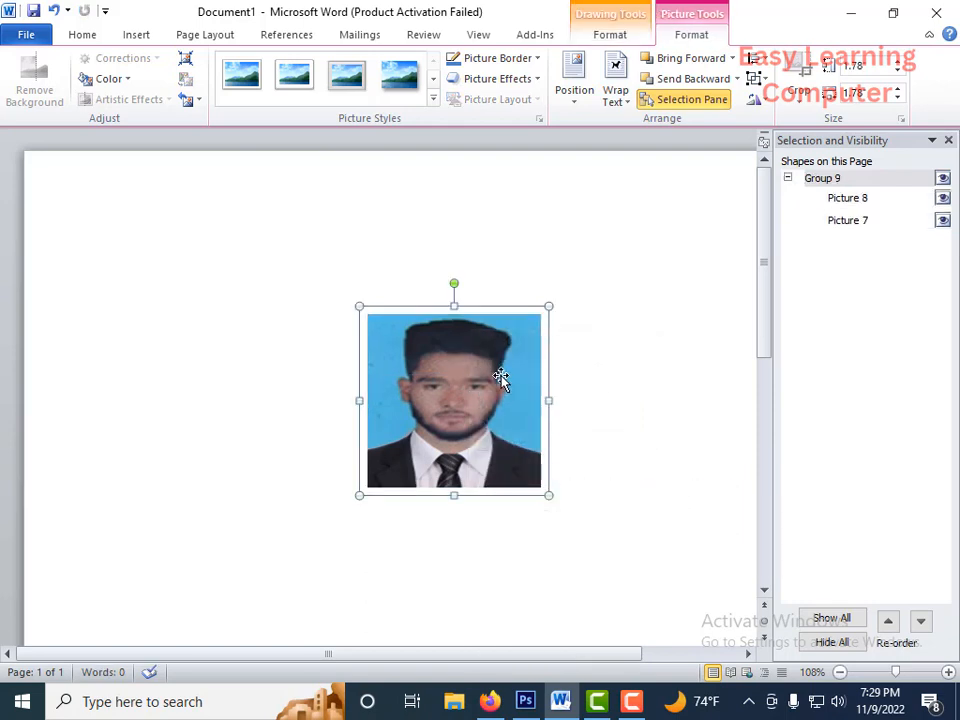
# Step: Move the grouped picture higher on the page and enlarge it to about 2.13" by 2.13"
pyautogui.moveTo(502, 378); pyautogui.dragTo(455, 314)
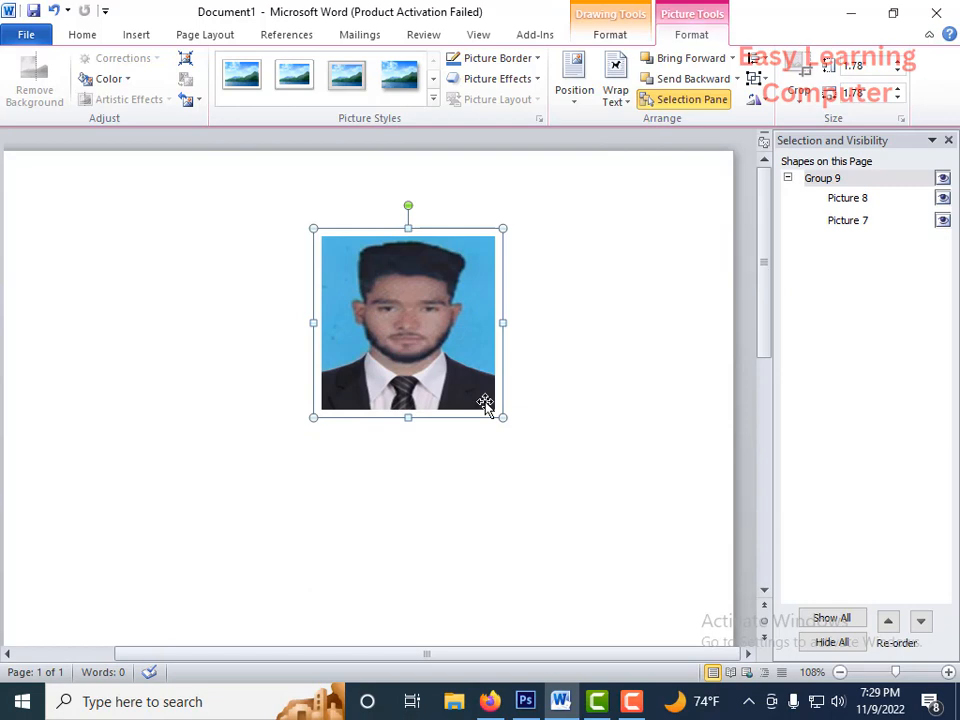
pyautogui.click(525, 326)
pyautogui.moveTo(437, 320)
pyautogui.mouseDown()
pyautogui.moveTo(424, 343)
pyautogui.moveTo(430, 332)
pyautogui.mouseUp()
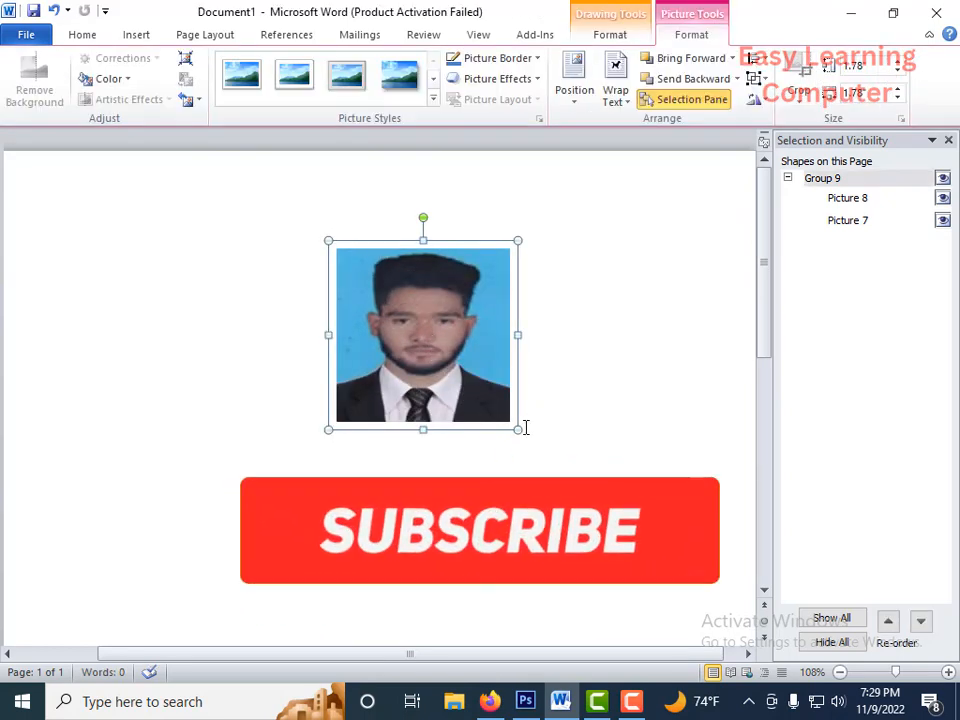
pyautogui.moveTo(519, 429); pyautogui.dragTo(552, 464)
pyautogui.moveTo(485, 383); pyautogui.dragTo(468, 382)
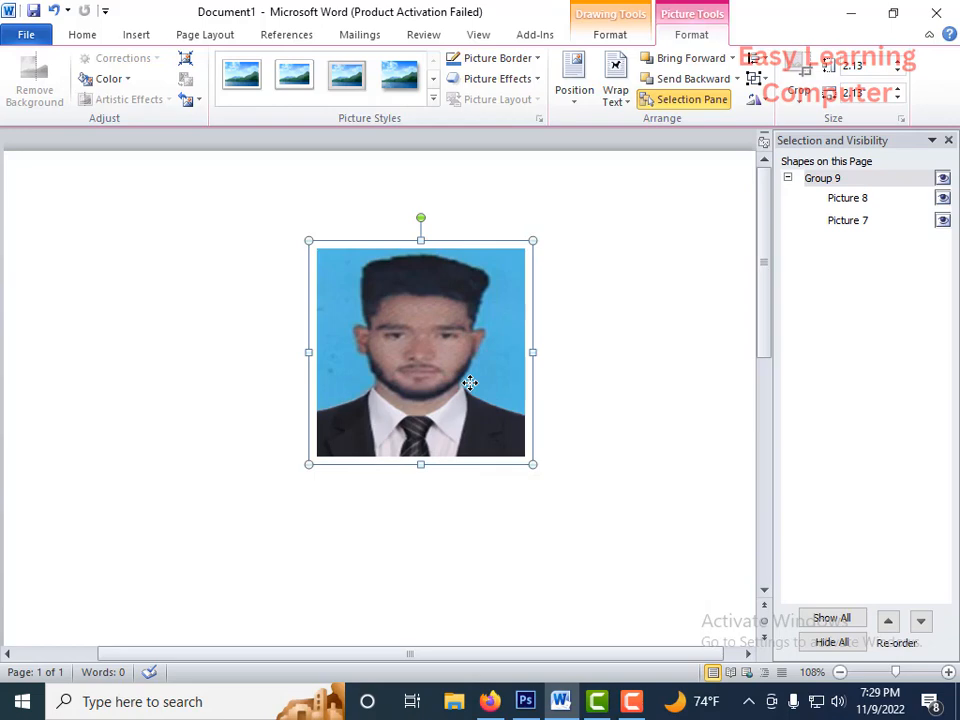
pyautogui.click(647, 341)
pyautogui.click(452, 341)
# Step: Check which file types the document can be saved as, and close the save dialog without saving
pyautogui.click(30, 35)
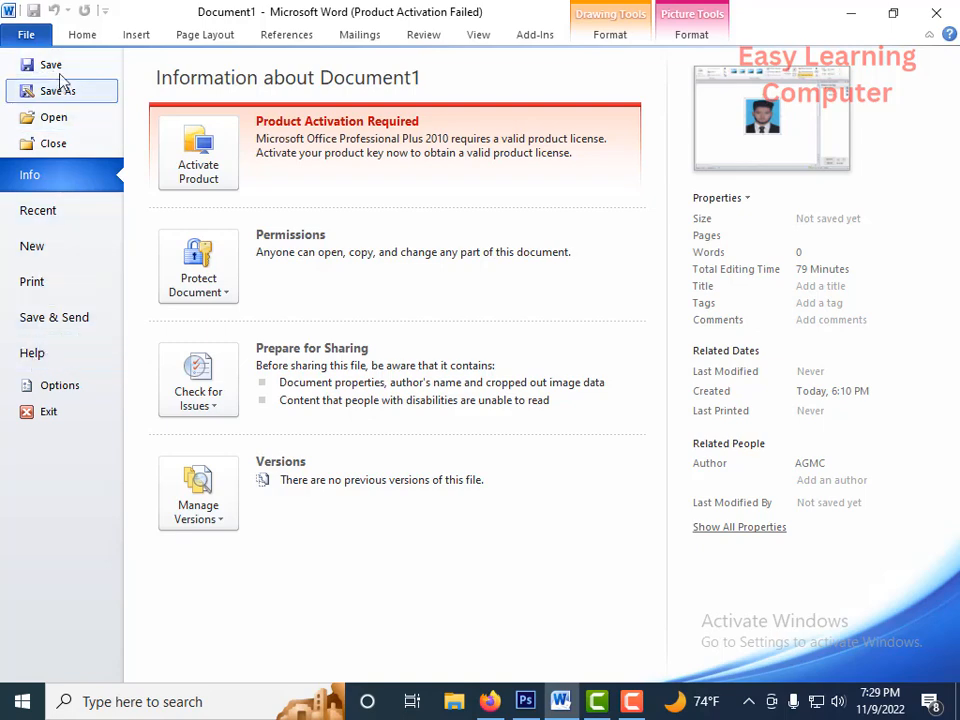
pyautogui.click(94, 37)
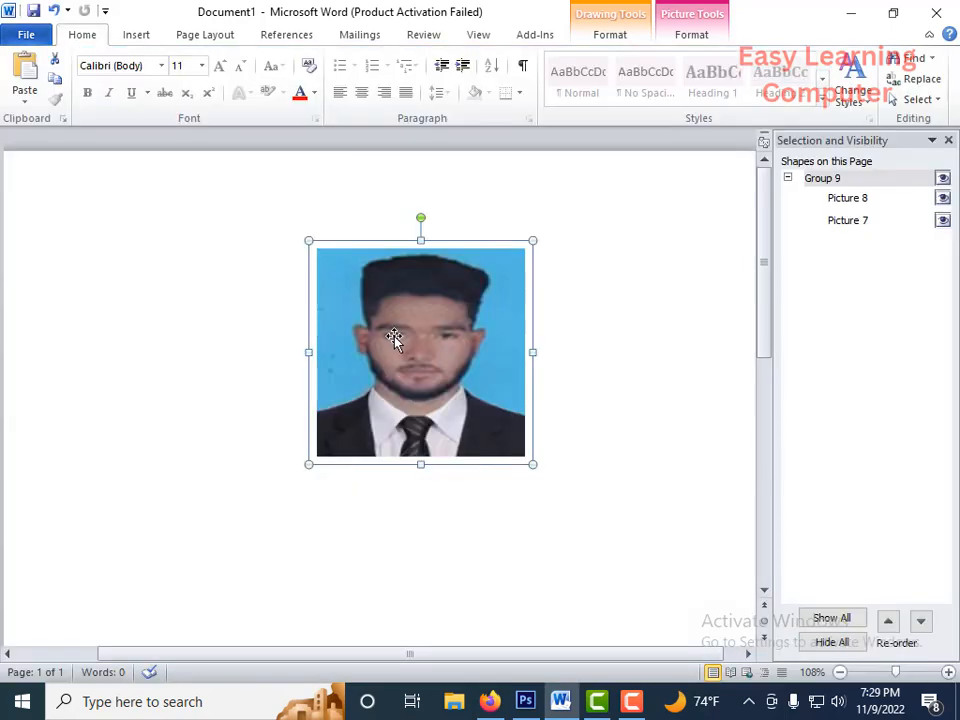
pyautogui.click(28, 38)
pyautogui.press('Escape')
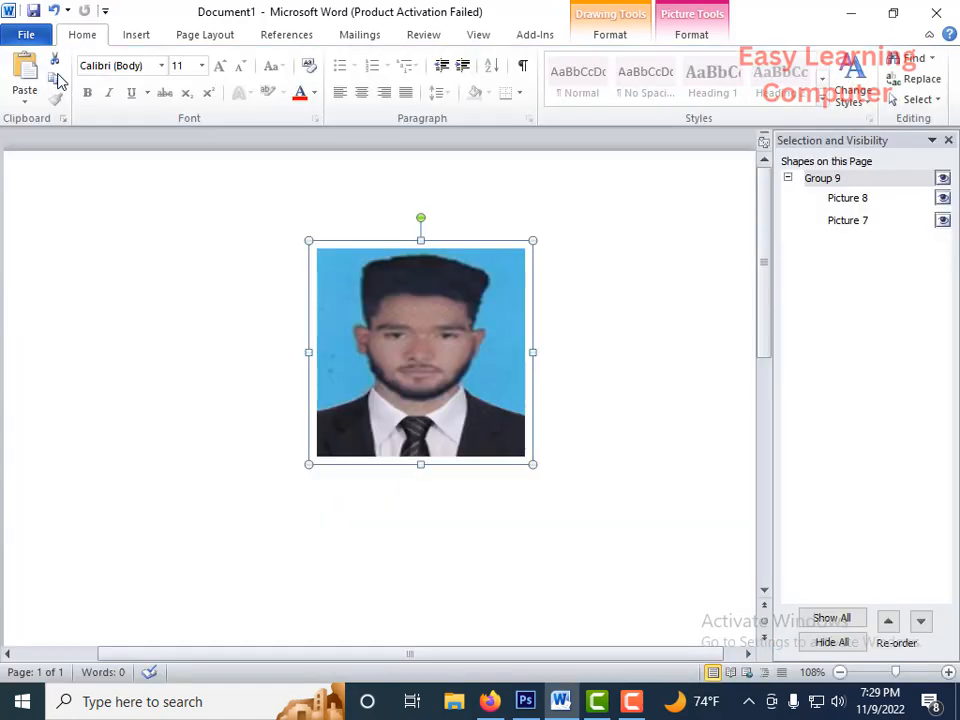
pyautogui.hotkey('ctrl', 's')
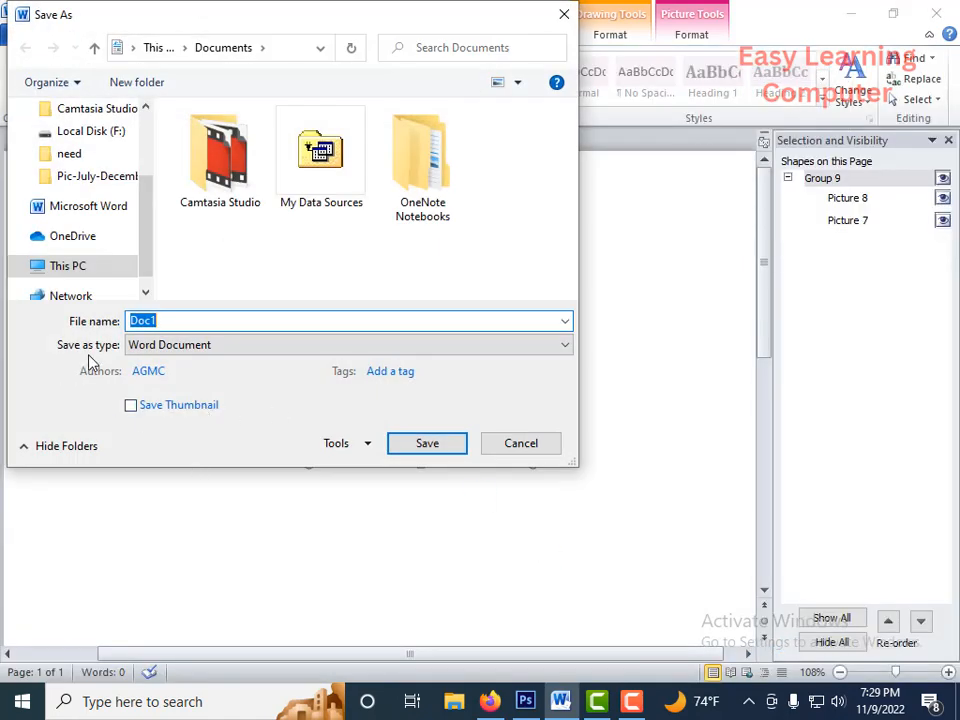
pyautogui.click(500, 345)
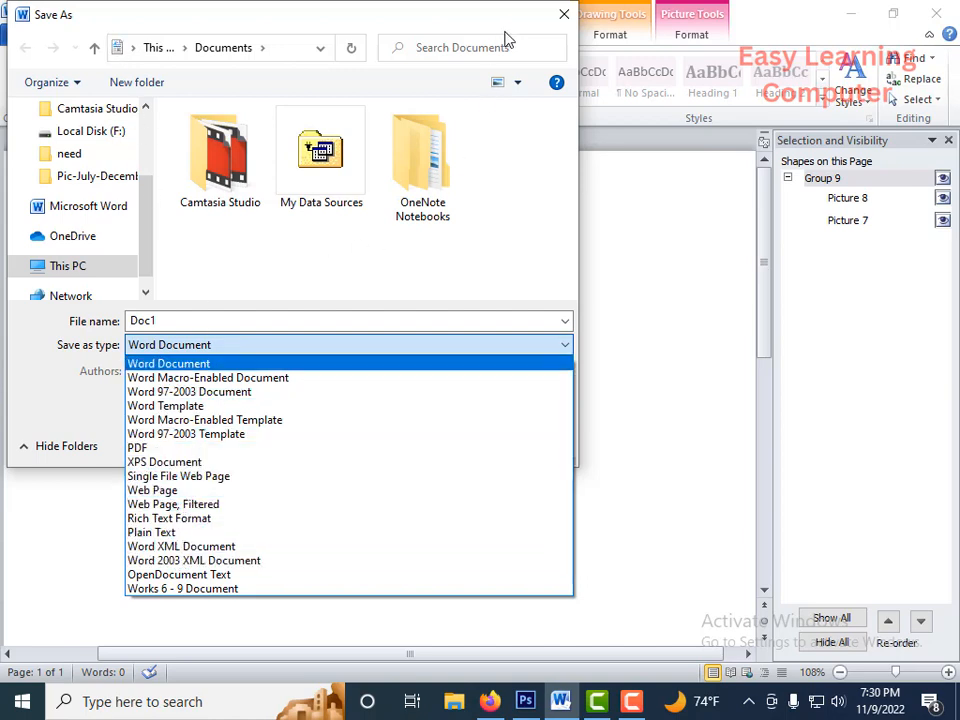
pyautogui.click(560, 17)
pyautogui.click(562, 17)
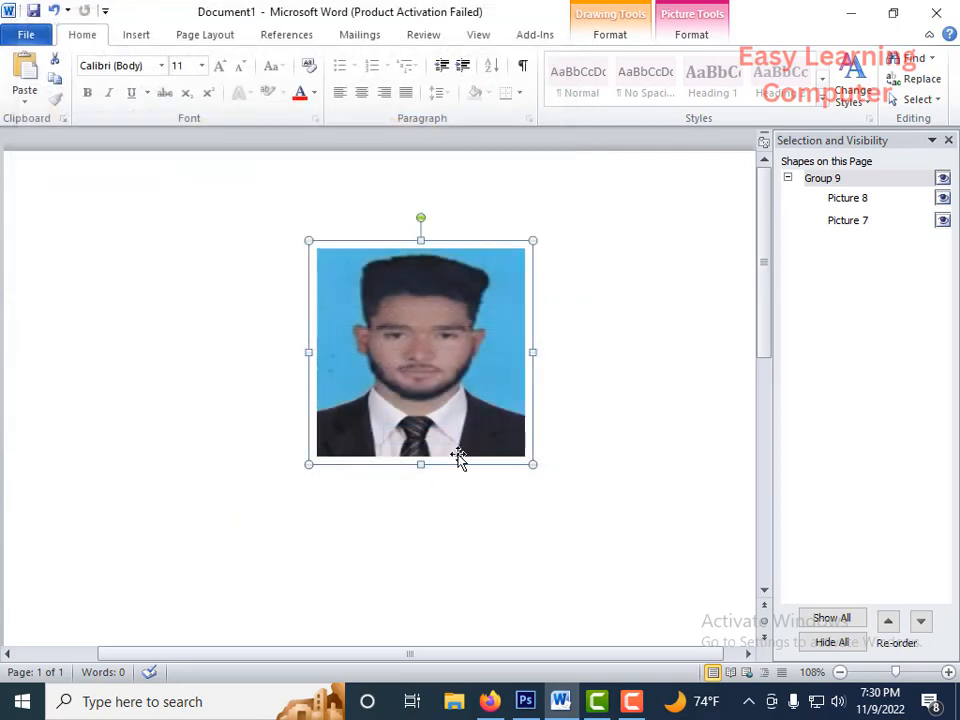
# Step: Enlarge the grouped suit and portrait picture slightly from its lower corner and deselect it
pyautogui.moveTo(533, 463); pyautogui.dragTo(542, 476)
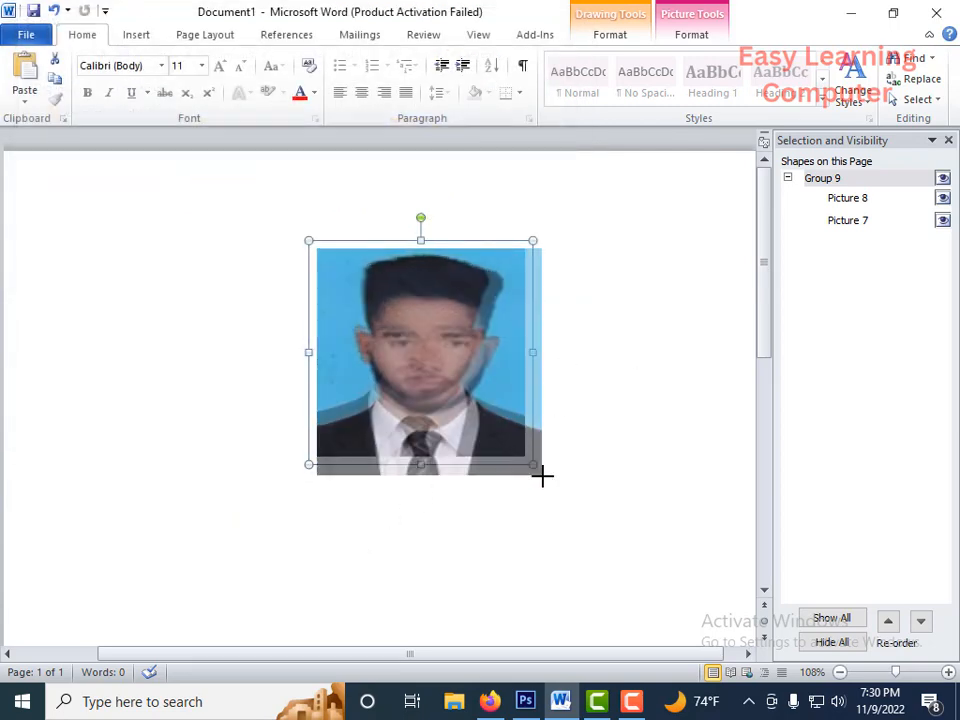
pyautogui.click(576, 375)
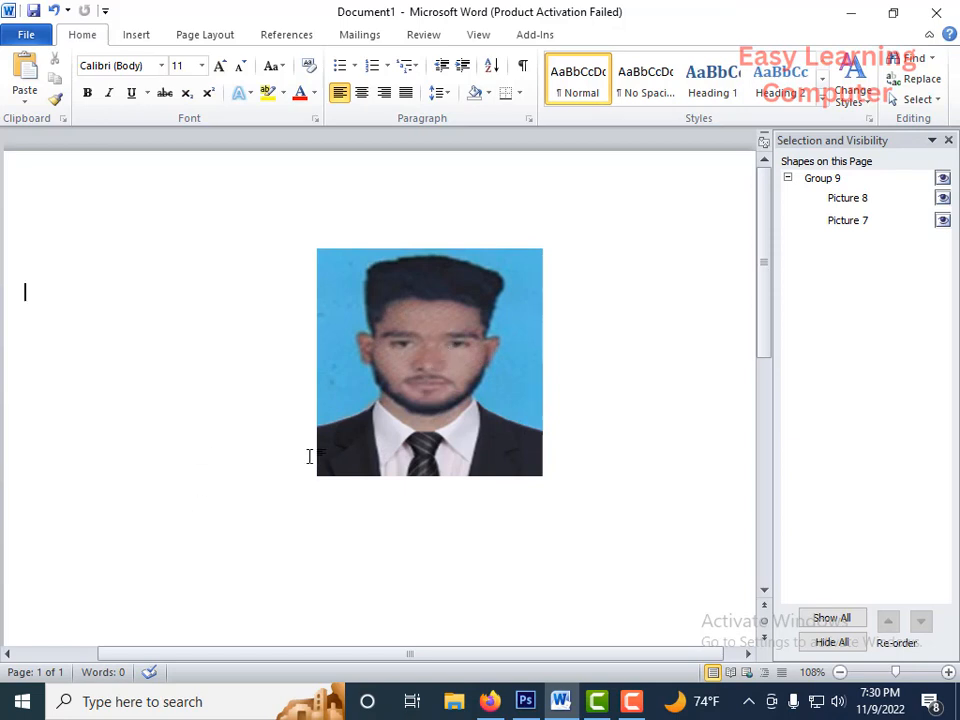
# Step: Open the Snipping Tool and capture a rectangular snip covering the suited portrait on the page
pyautogui.click(100, 703)
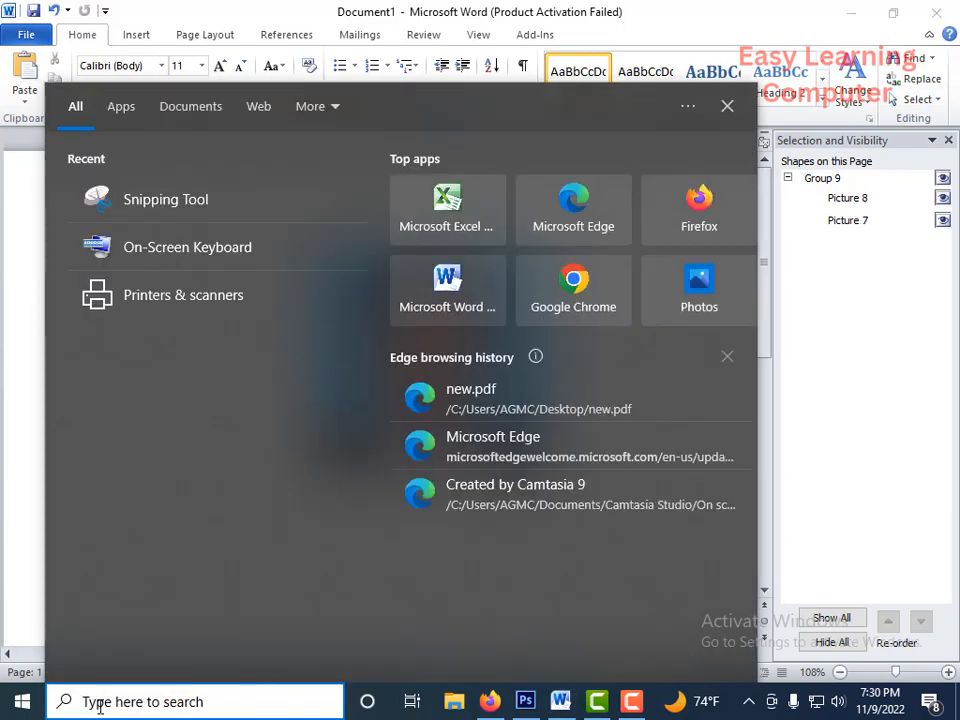
pyautogui.write('snp')
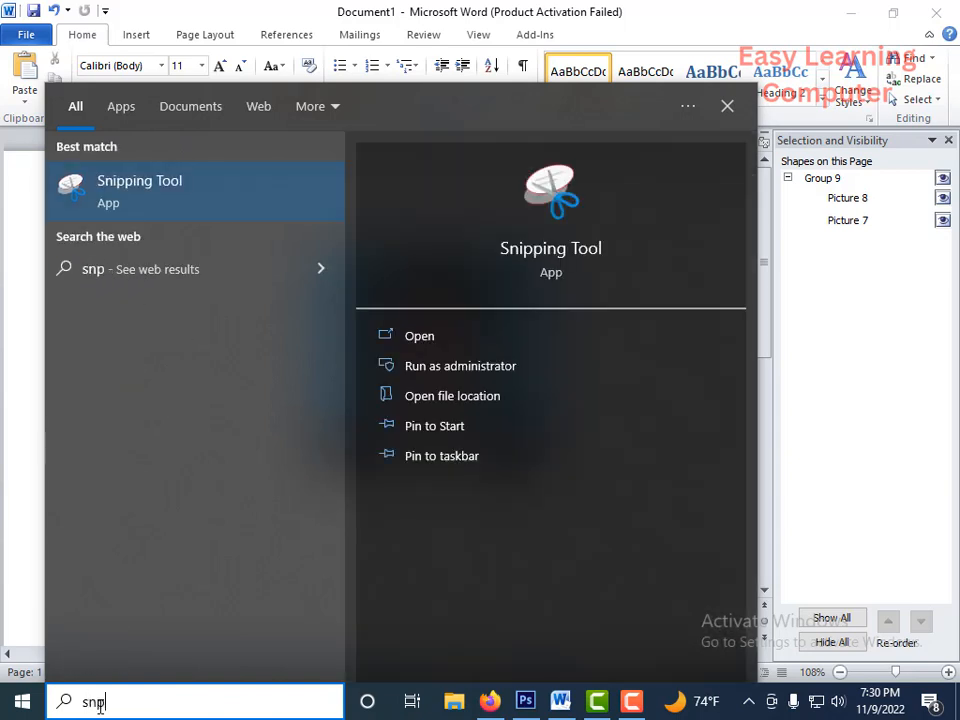
pyautogui.click(161, 201)
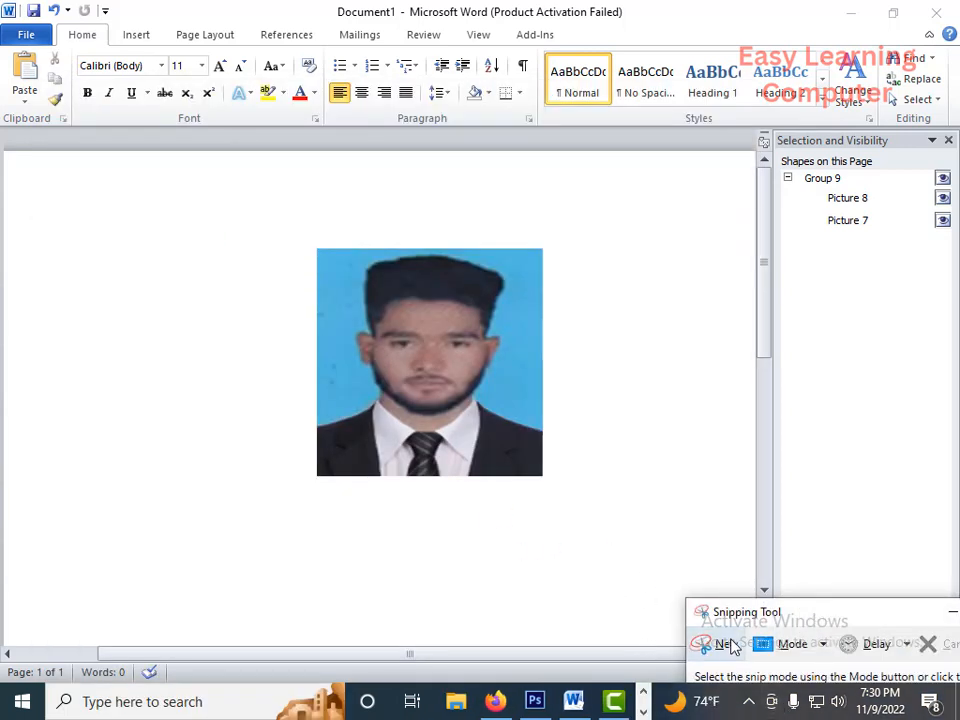
pyautogui.click(717, 646)
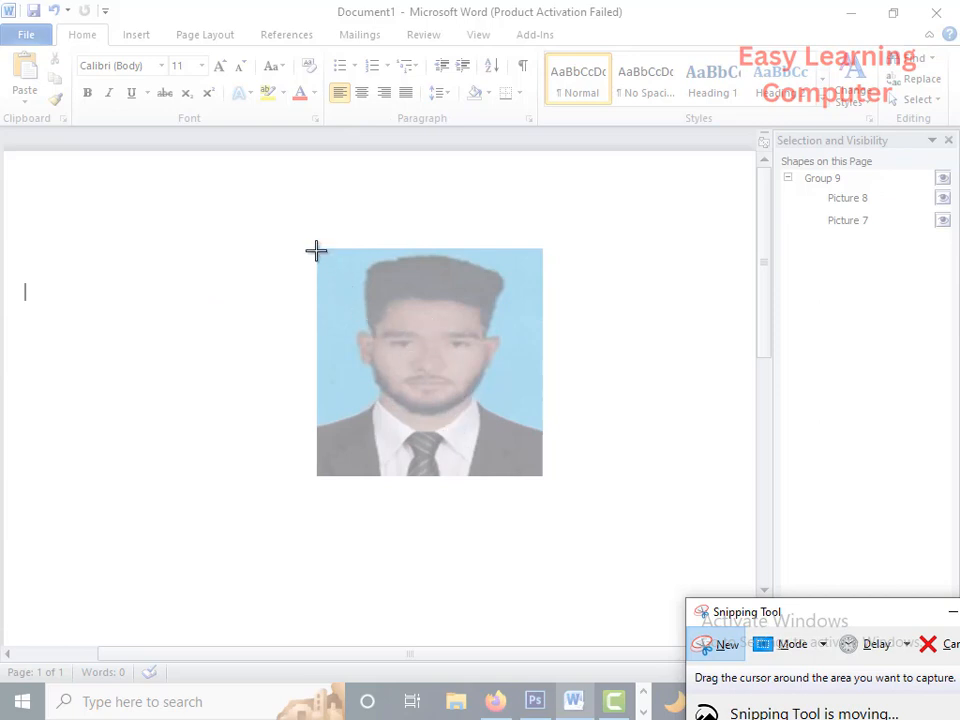
pyautogui.moveTo(315, 250); pyautogui.dragTo(336, 278)
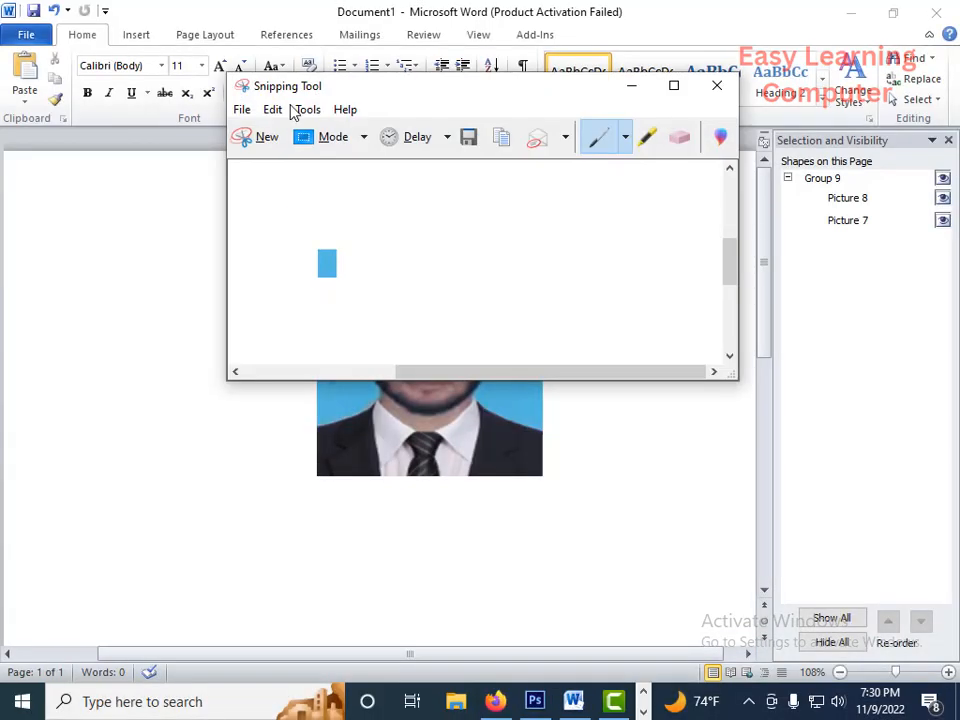
pyautogui.click(262, 137)
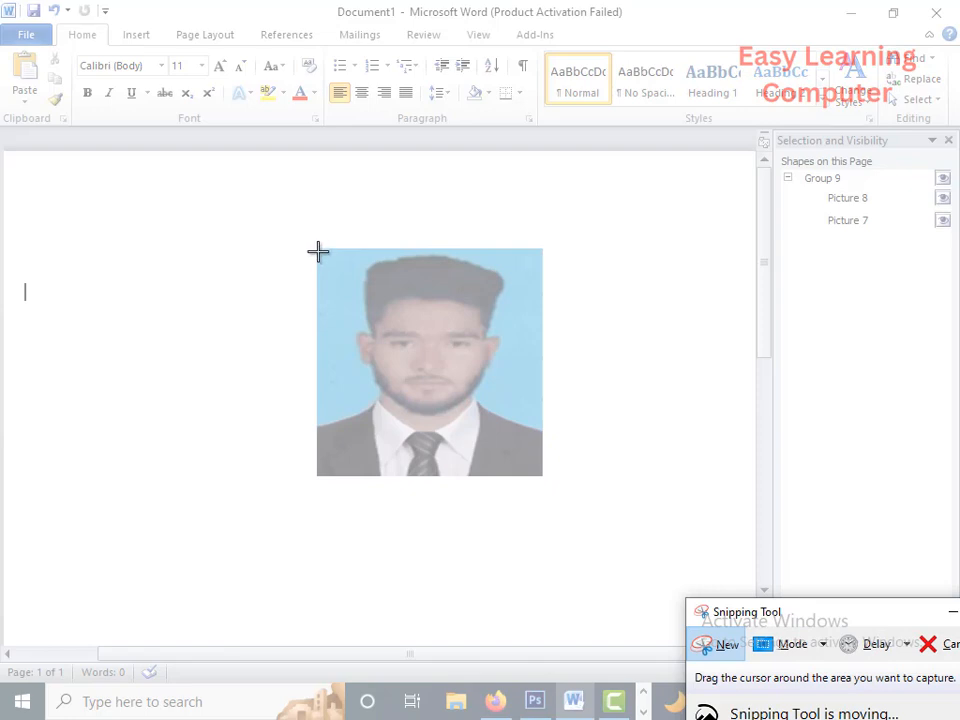
pyautogui.moveTo(317, 251); pyautogui.dragTo(538, 475)
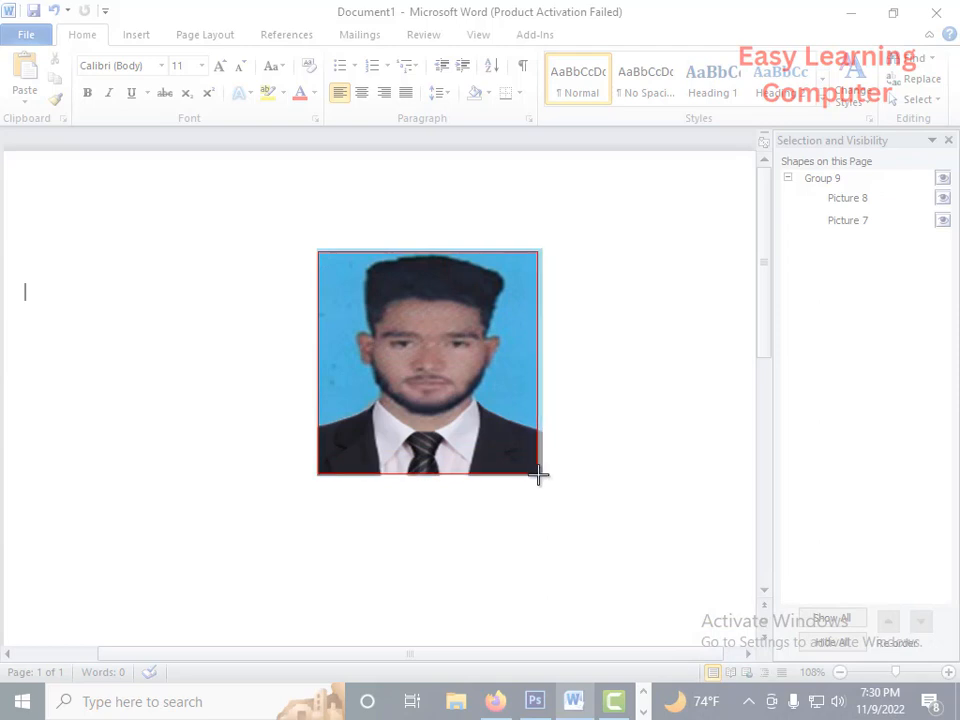
pyautogui.moveTo(538, 475); pyautogui.dragTo(538, 475)
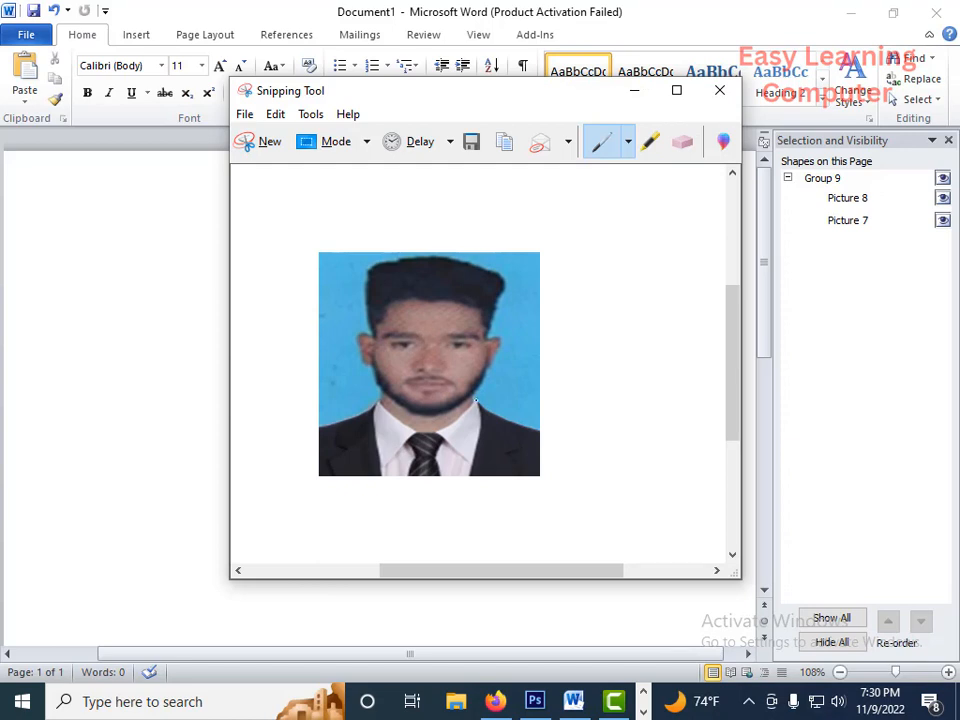
# Step: Save the snip to the Desktop as a JPEG file named with the portrait subject's first name followed by 1
pyautogui.click(245, 113)
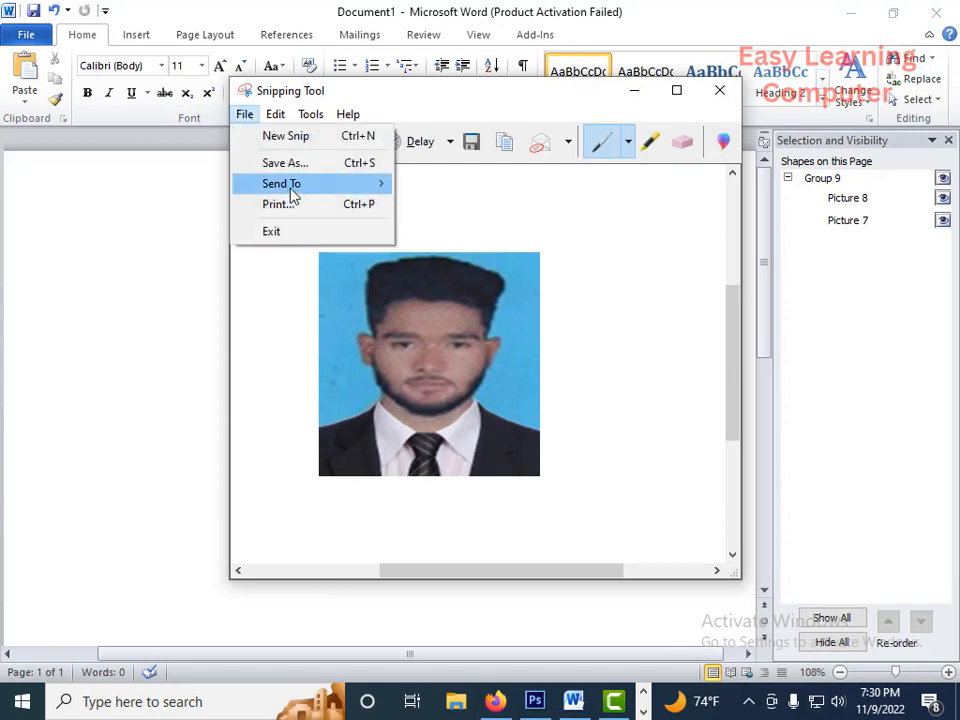
pyautogui.click(287, 163)
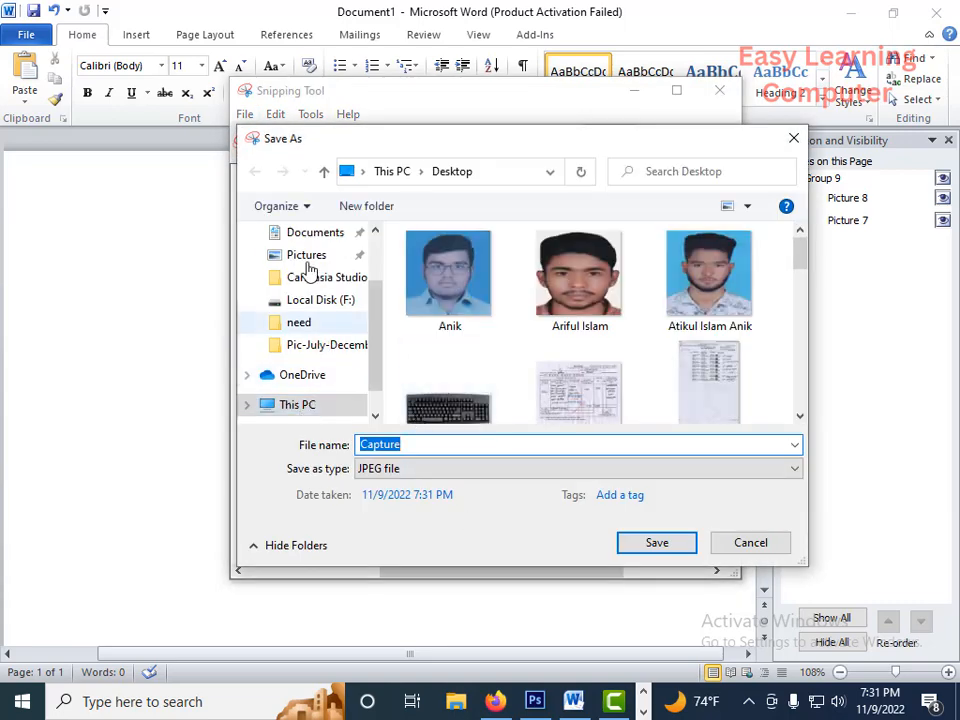
pyautogui.scroll(2, 320, 280)
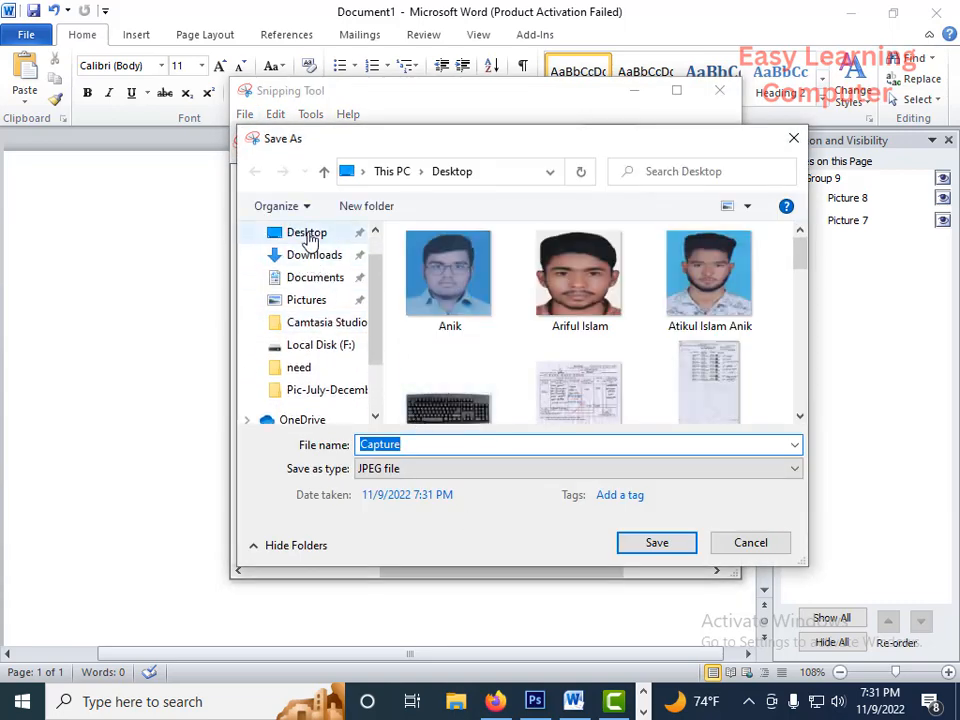
pyautogui.click(307, 235)
pyautogui.doubleClick(422, 444)
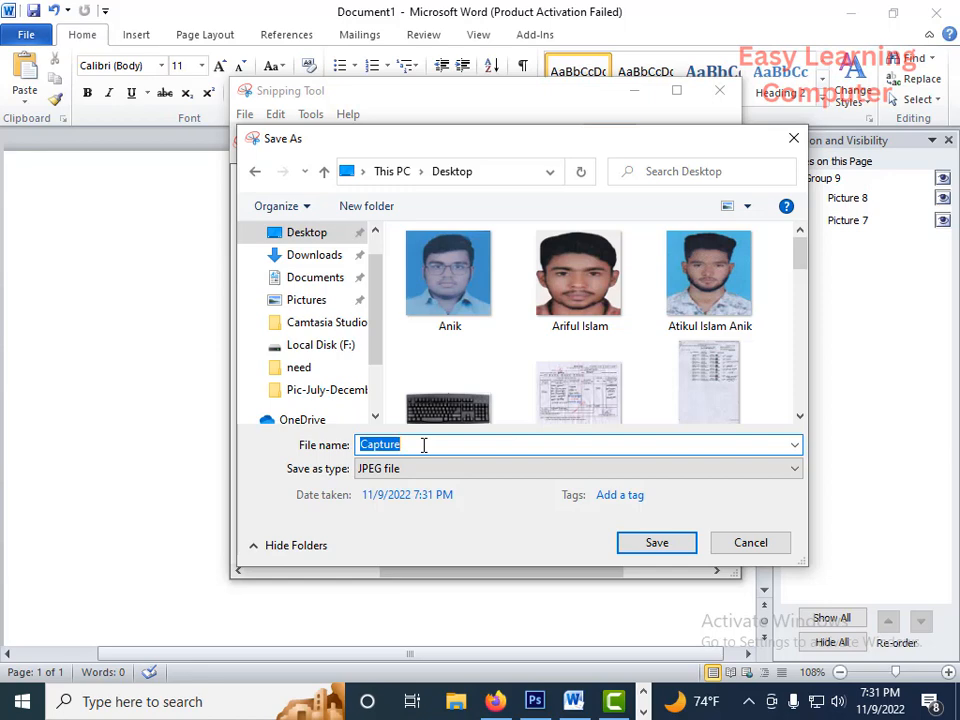
pyautogui.write('an')
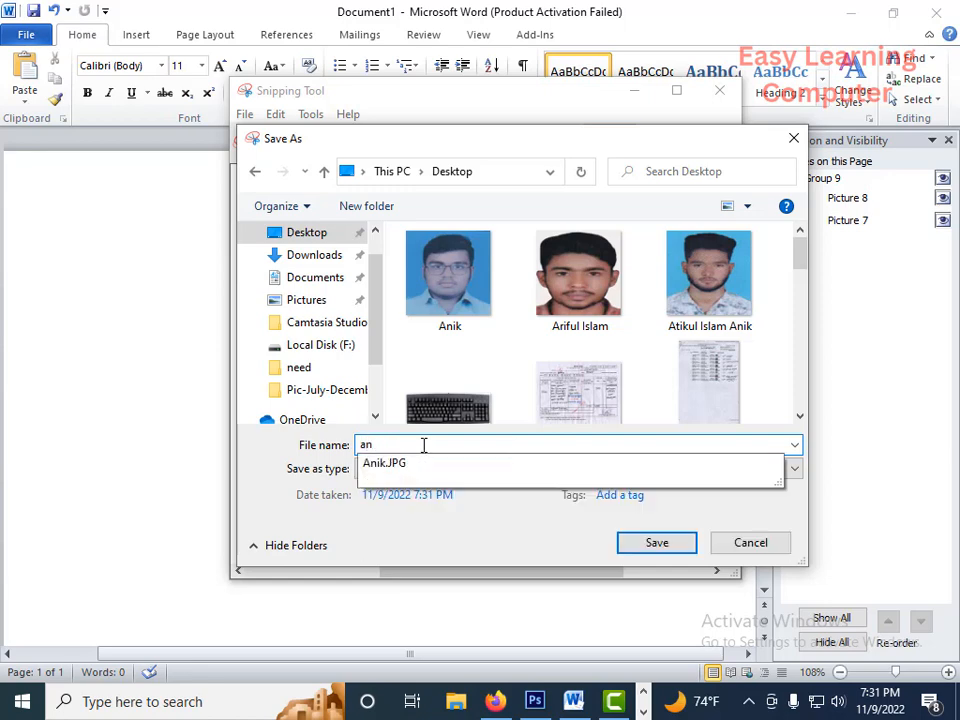
pyautogui.write('ik1')
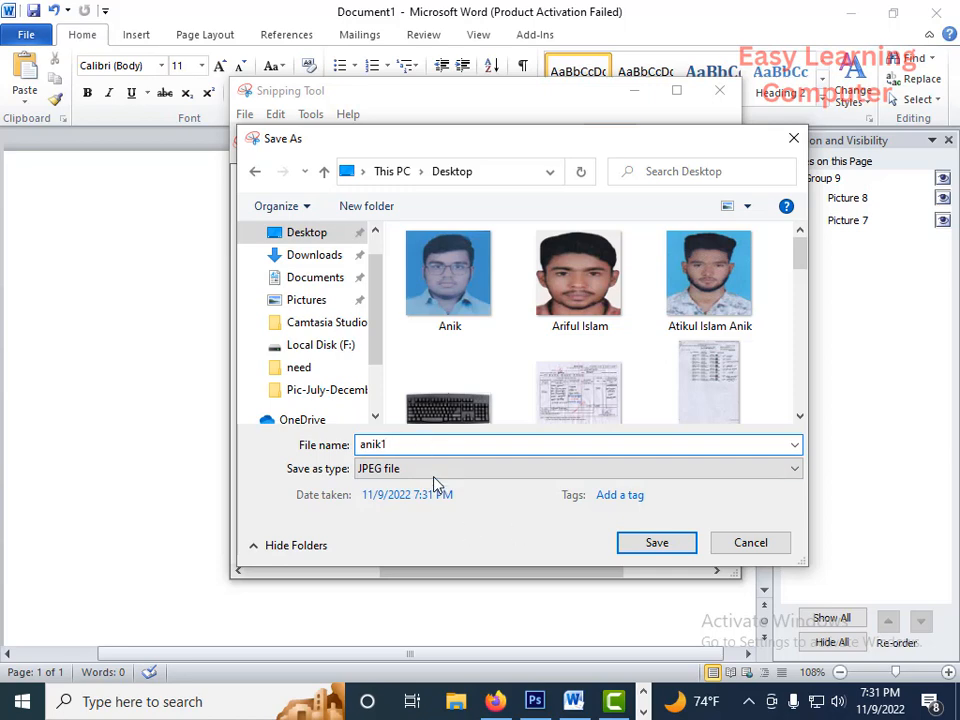
pyautogui.click(678, 551)
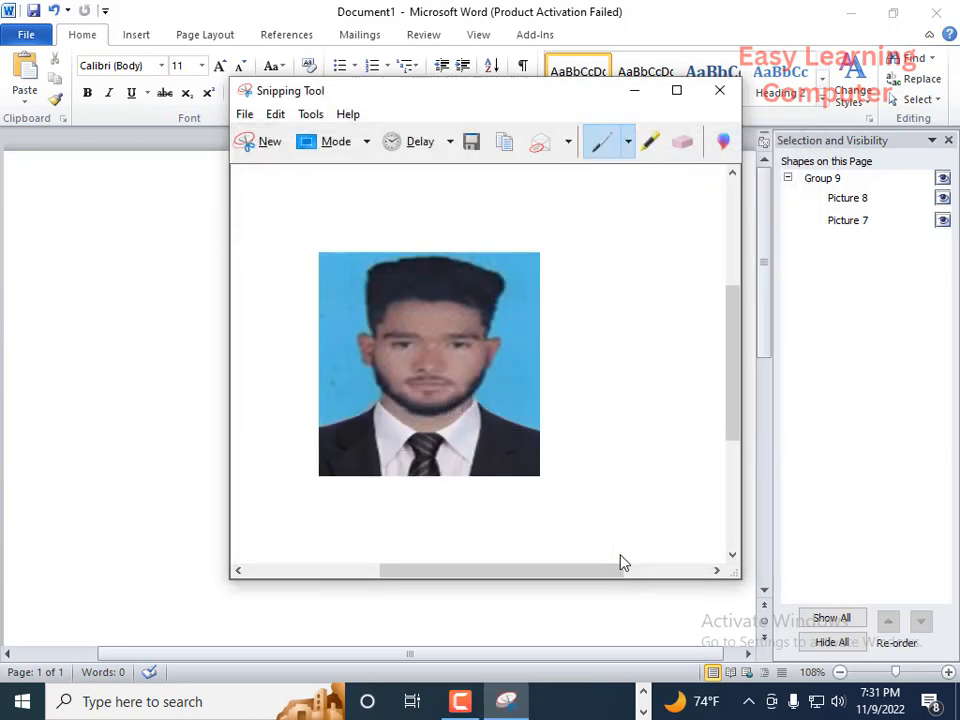
# Step: Minimize the Snipping Tool, Word and Firefox windows to reach the desktop, and refresh it
pyautogui.click(633, 91)
pyautogui.click(856, 14)
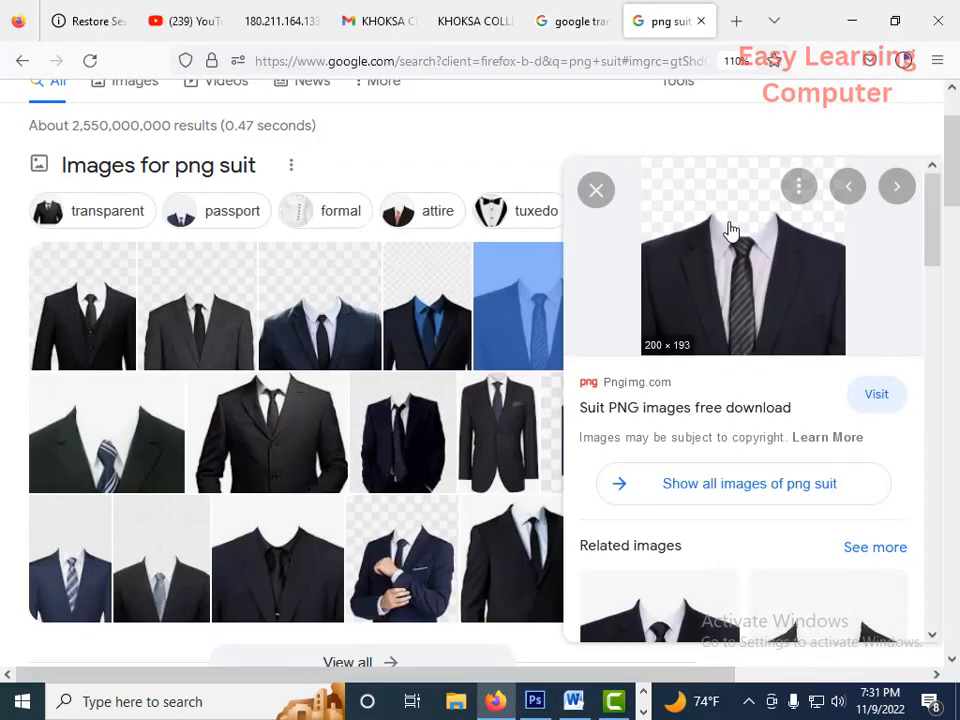
pyautogui.click(856, 20)
pyautogui.rightClick(710, 122)
pyautogui.click(740, 176)
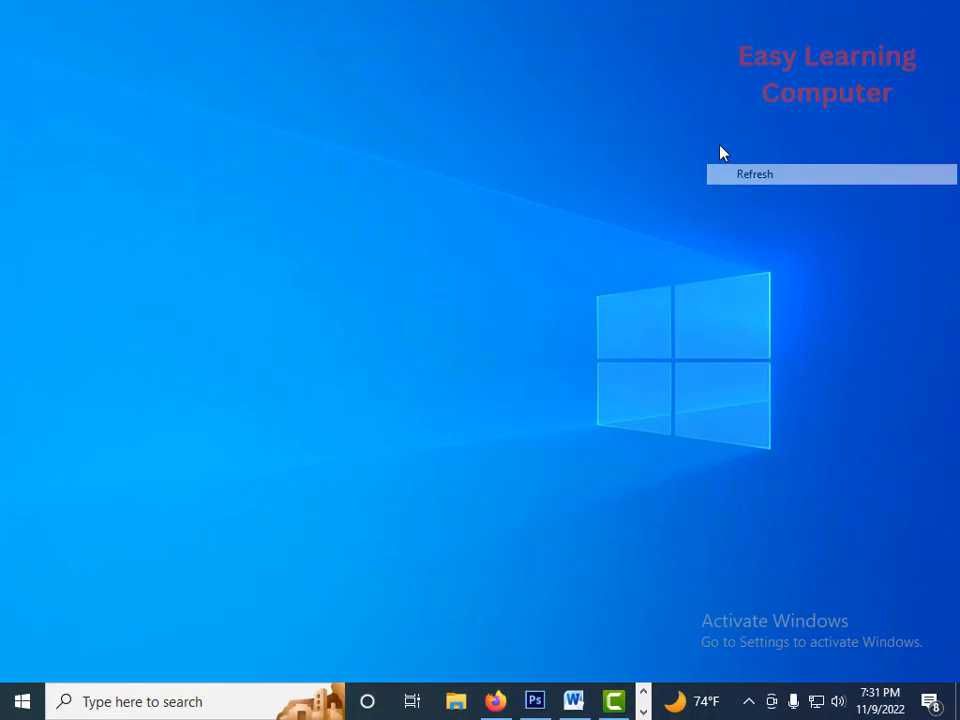
pyautogui.rightClick(707, 150)
pyautogui.click(769, 204)
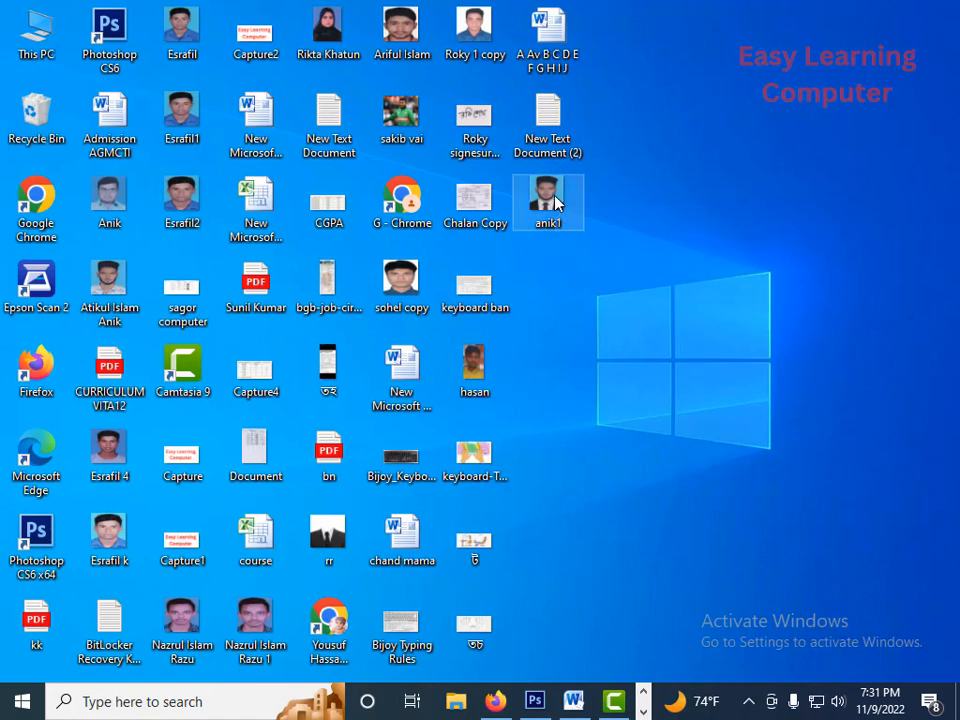
# Step: Open the newly saved portrait image from the desktop, inspect it at several magnifications, and minimize the viewer
pyautogui.doubleClick(550, 202)
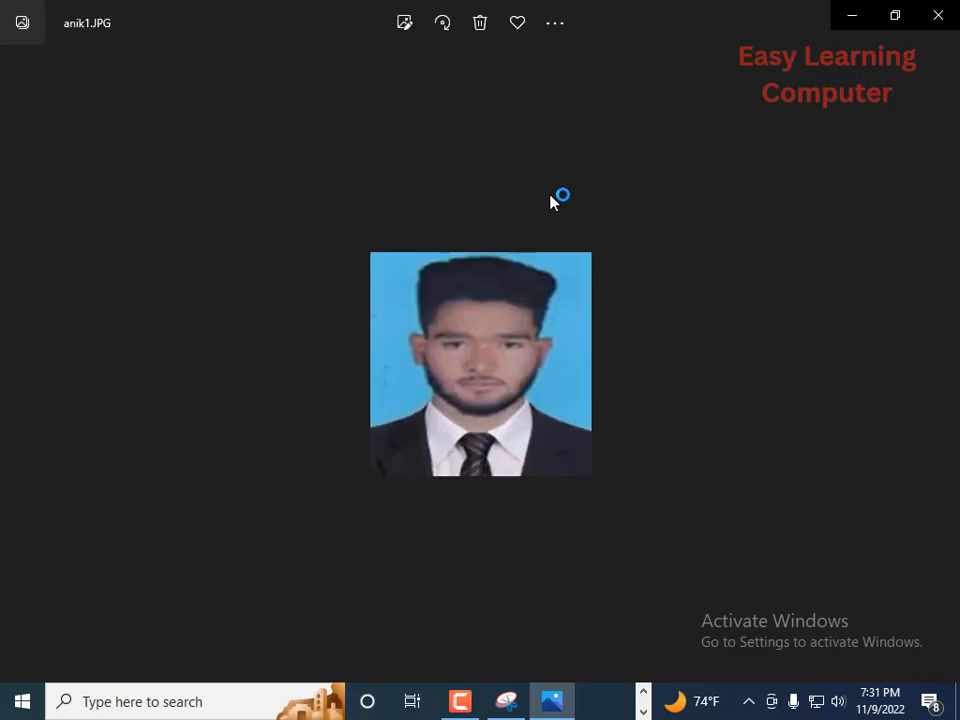
pyautogui.scroll(4, 540, 455)
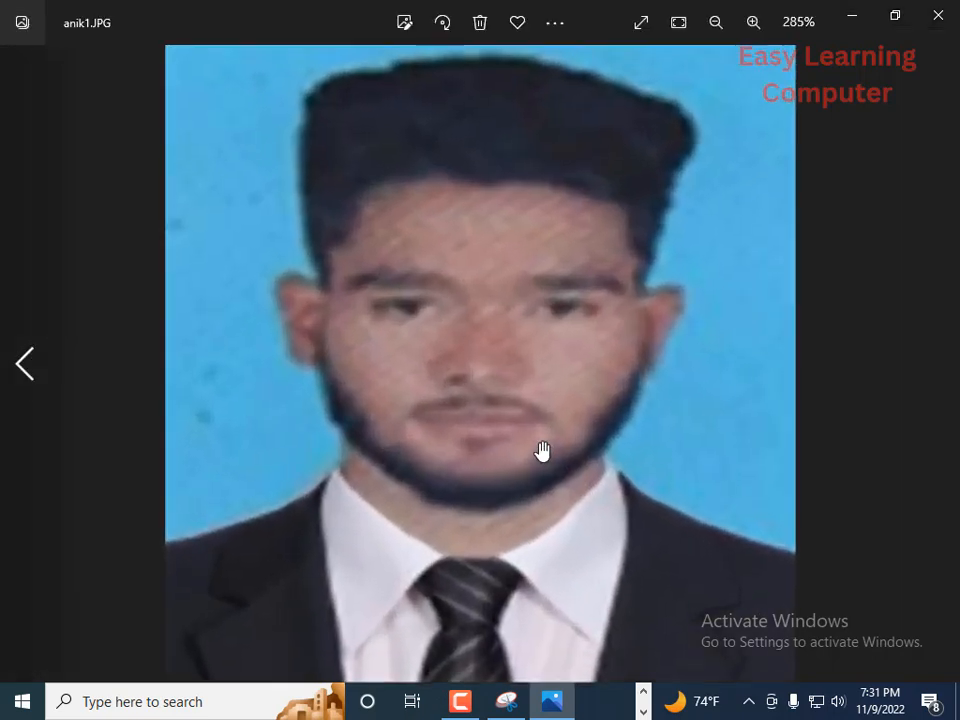
pyautogui.scroll(-4, 541, 451)
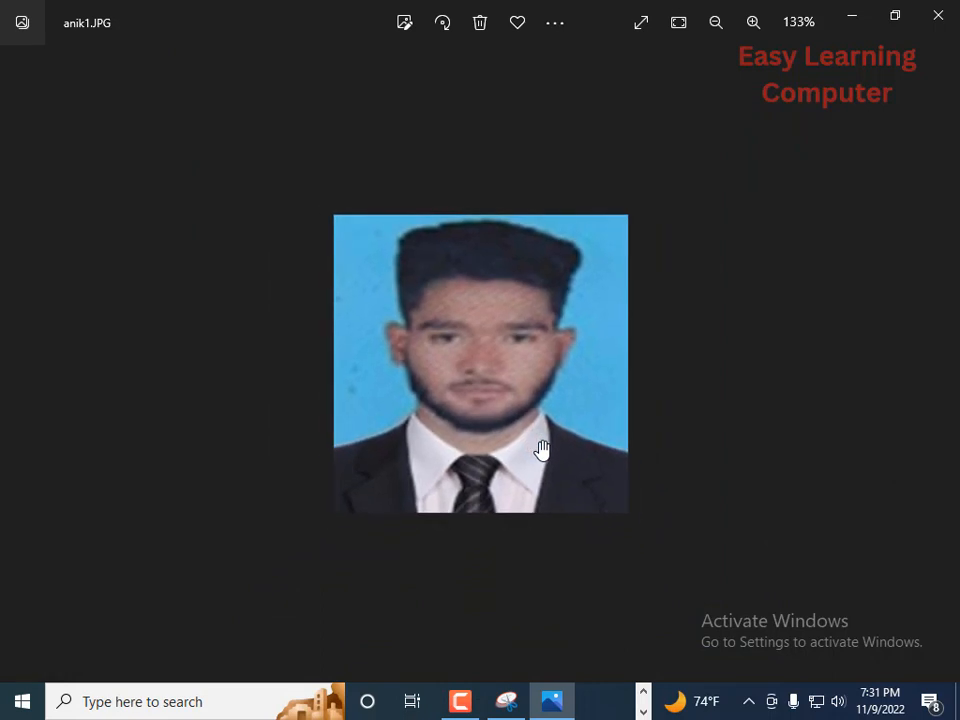
pyautogui.scroll(-1, 541, 450)
pyautogui.scroll(2, 541, 450)
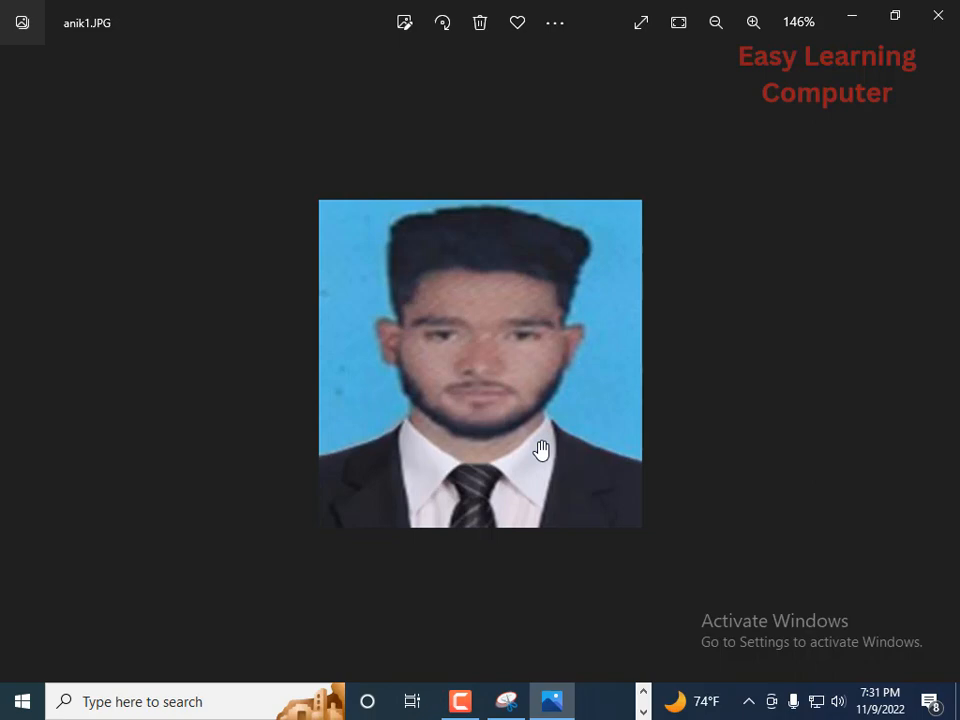
pyautogui.click(851, 15)
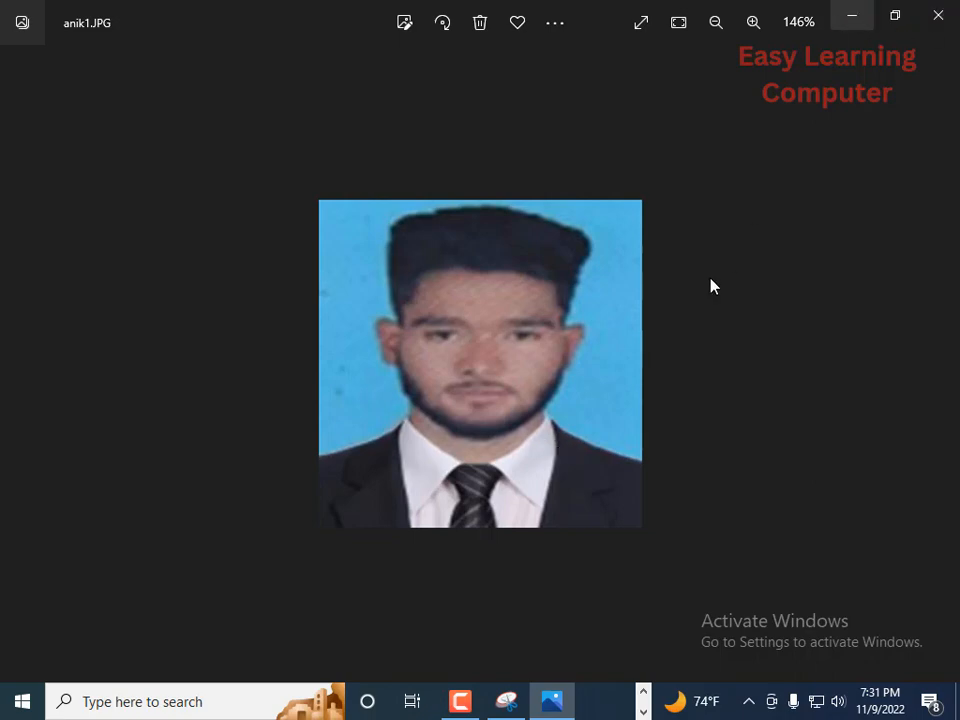